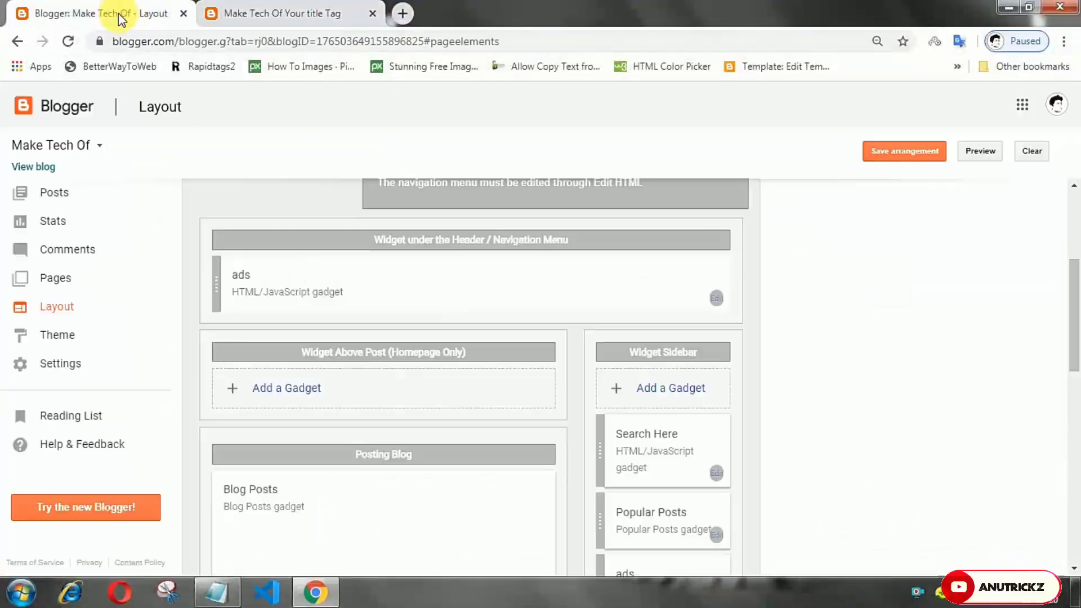
Add an HTML/JavaScript gadget to the Widget Above Post area
{"action": "left_click", "coordinate": [289, 394]}
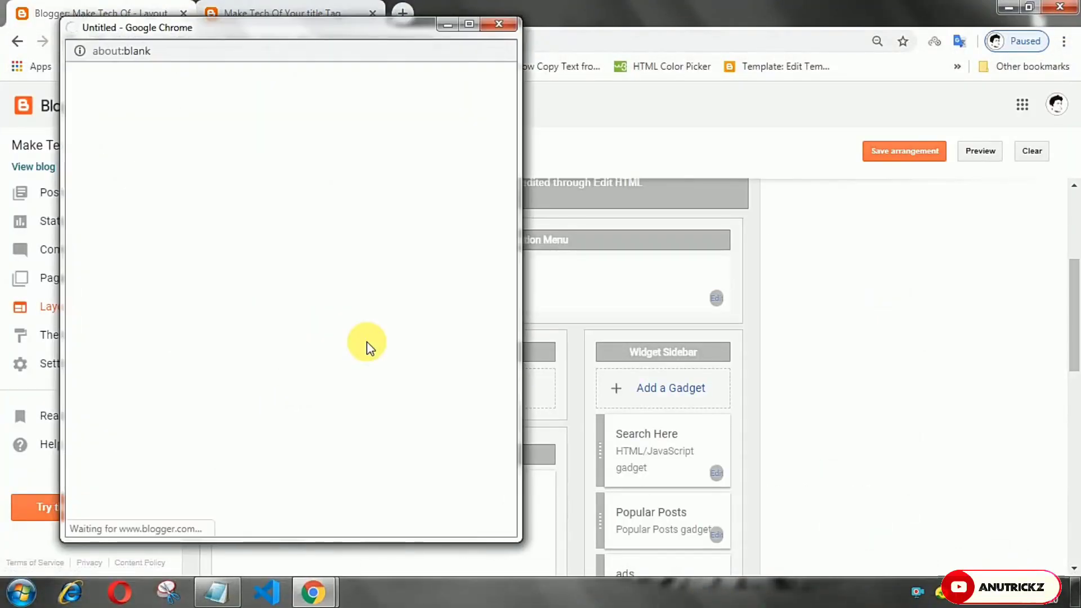
{"action": "left_click", "coordinate": [488, 395]}
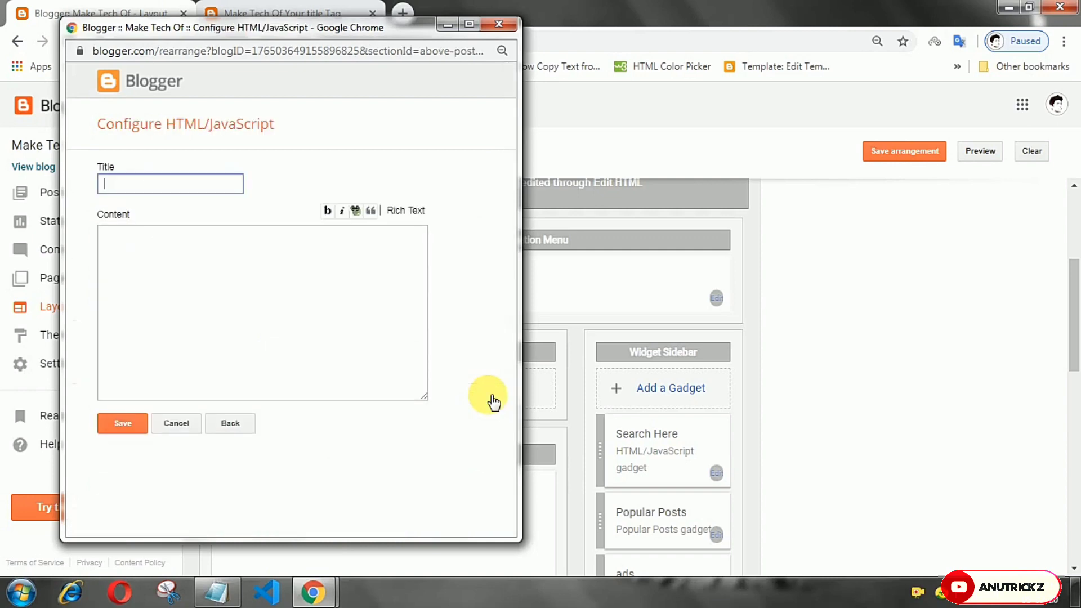
{"action": "left_click", "coordinate": [243, 298]}
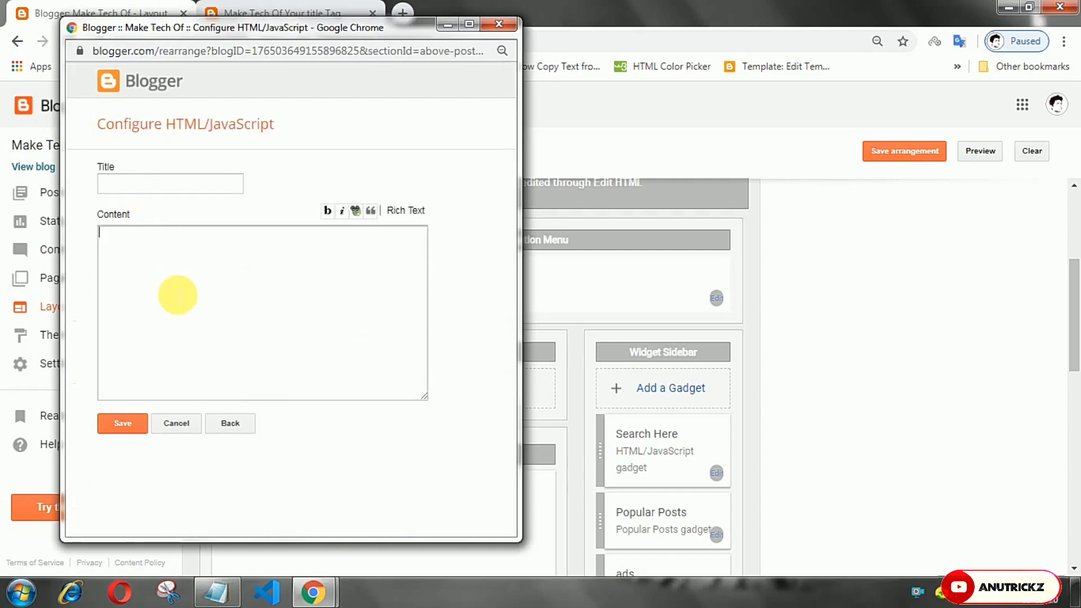
Copy the basic marquee code line from Notepad into the gadget's Content box
{"action": "left_click", "coordinate": [216, 590]}
{"action": "left_click_drag", "start_coordinate": [240, 72], "coordinate": [27, 70]}
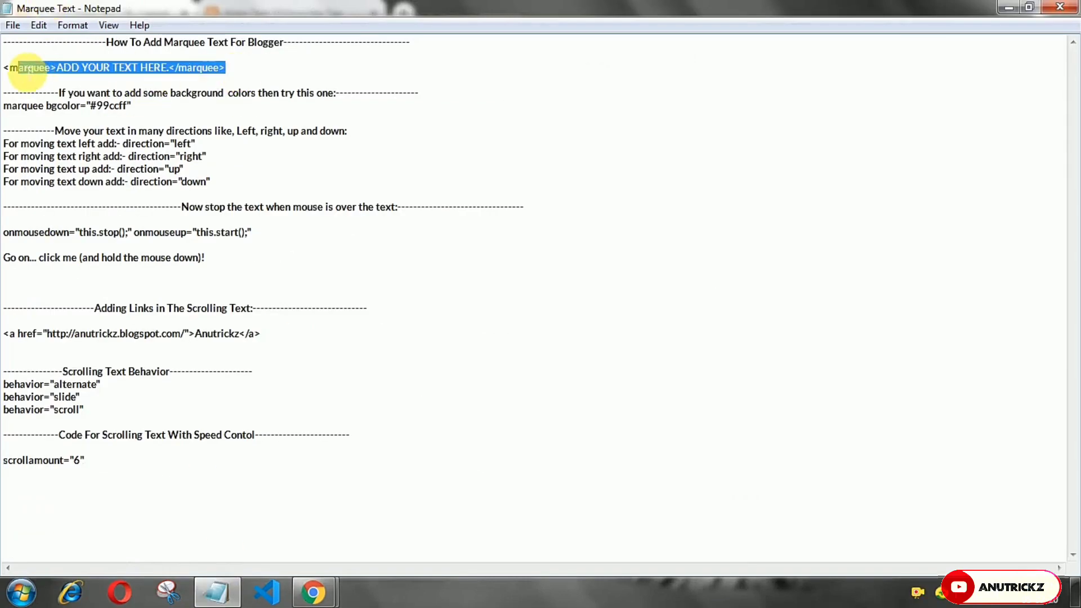
{"action": "right_click", "coordinate": [12, 68]}
{"action": "left_click", "coordinate": [53, 110]}
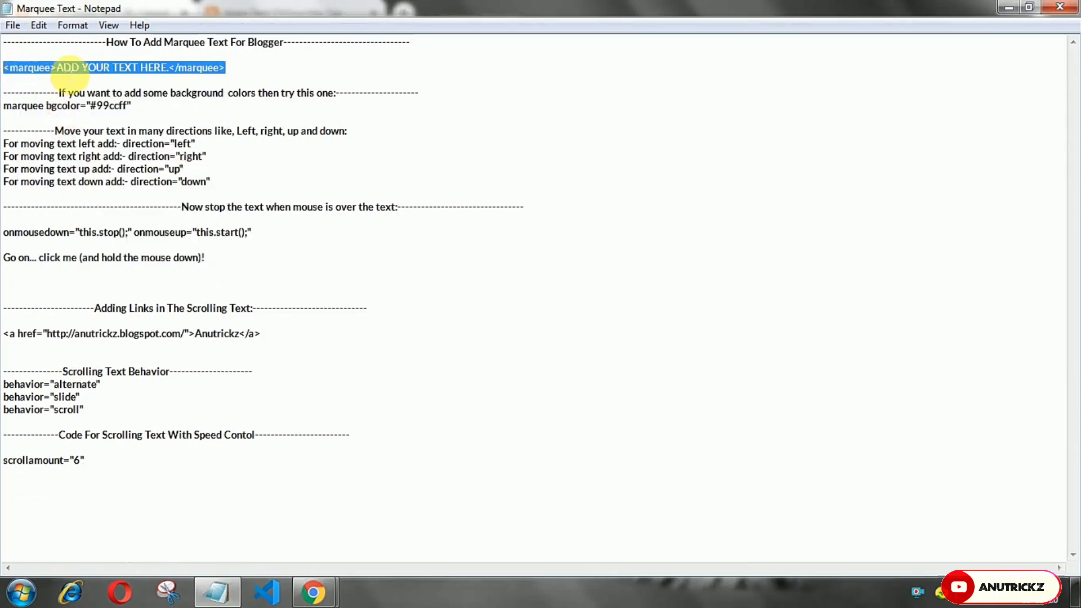
{"action": "left_click", "coordinate": [221, 601]}
{"action": "right_click", "coordinate": [158, 248]}
{"action": "left_click", "coordinate": [223, 373]}
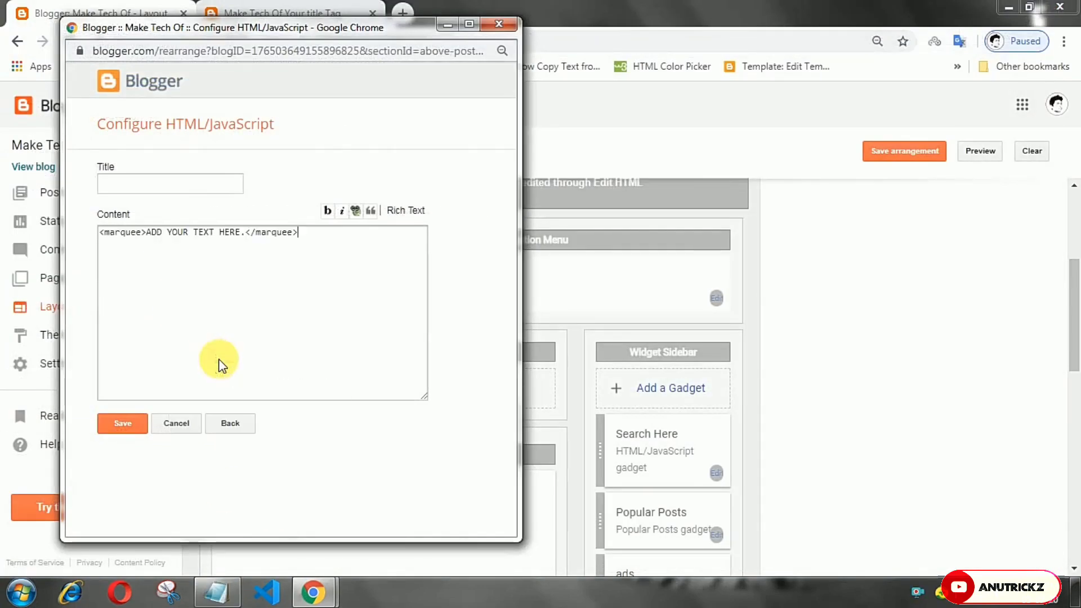
Save the gadget and arrangement, then view the blog showing ADD YOUR TEXT HERE
{"action": "left_click", "coordinate": [131, 423]}
{"action": "left_click", "coordinate": [924, 154]}
{"action": "left_click", "coordinate": [255, 22]}
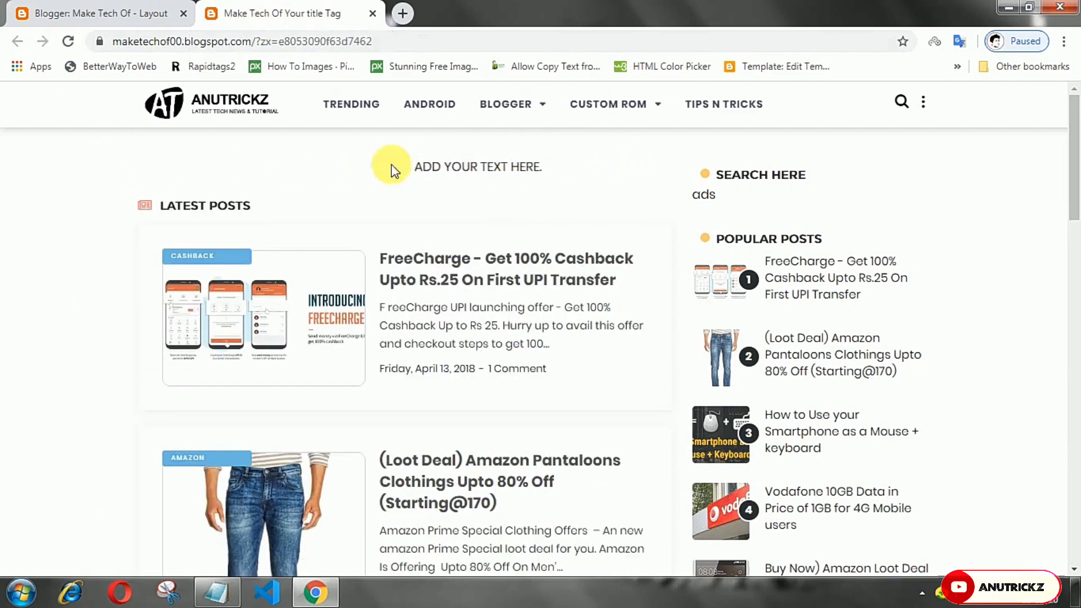
Copy the bgcolor="#99ccff" attribute from the Notepad marquee notes
{"action": "left_click", "coordinate": [101, 13]}
{"action": "left_click", "coordinate": [217, 591]}
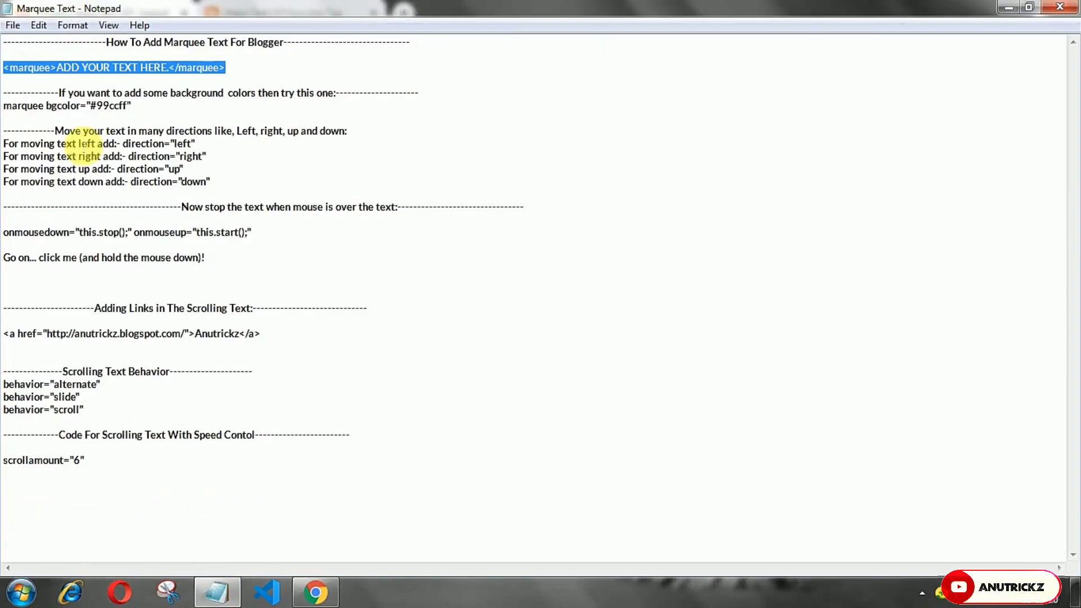
{"action": "left_click_drag", "start_coordinate": [139, 111], "coordinate": [17, 106]}
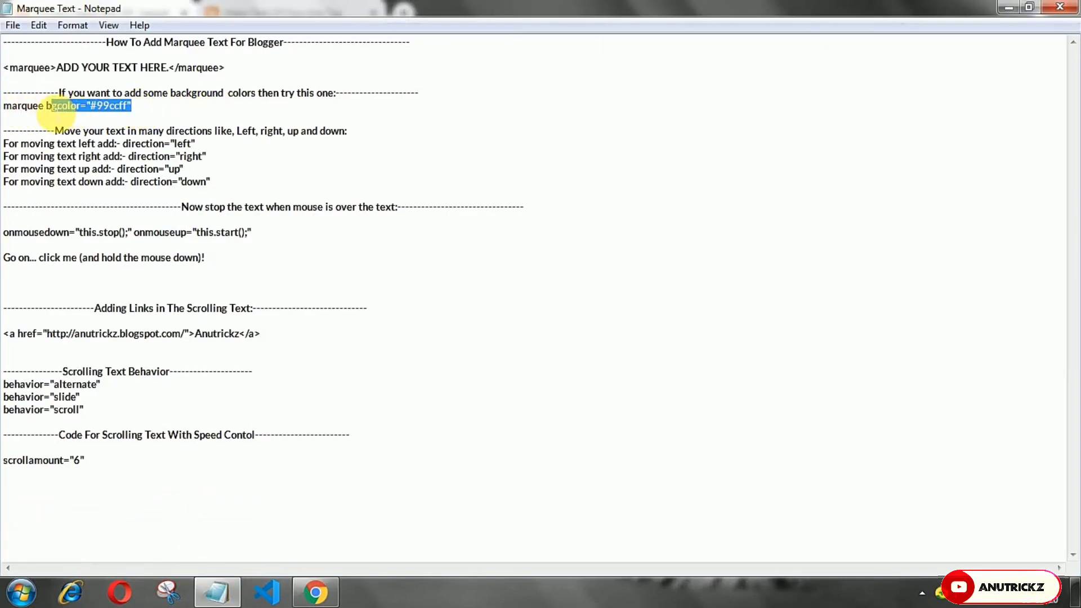
{"action": "right_click", "coordinate": [78, 107]}
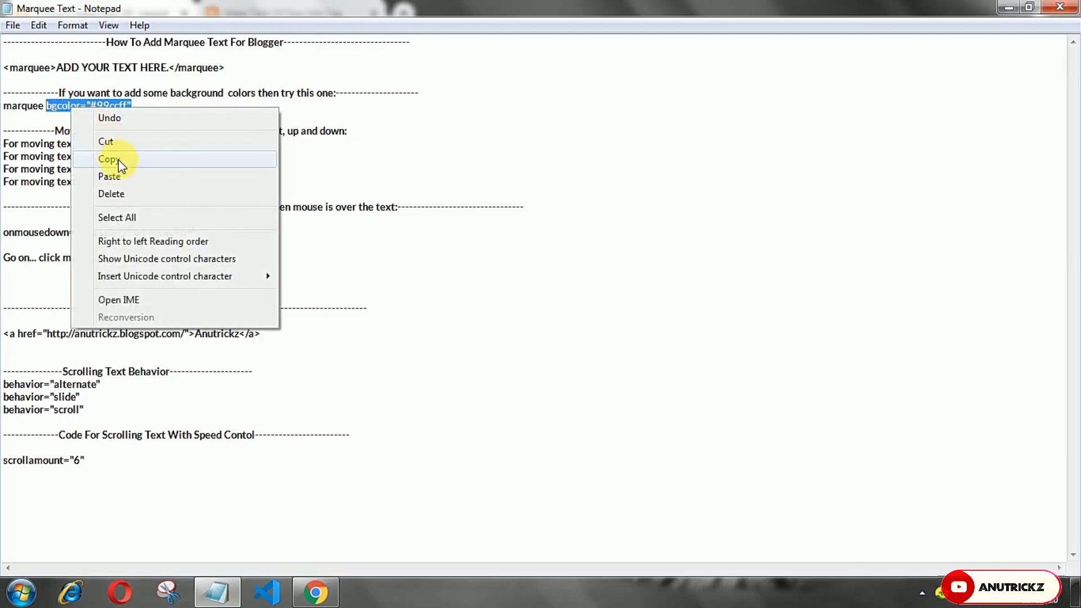
{"action": "left_click", "coordinate": [136, 156]}
Add bgcolor="#99ccff" to the marquee gadget, save the layout, and view the blog
{"action": "left_click", "coordinate": [217, 591]}
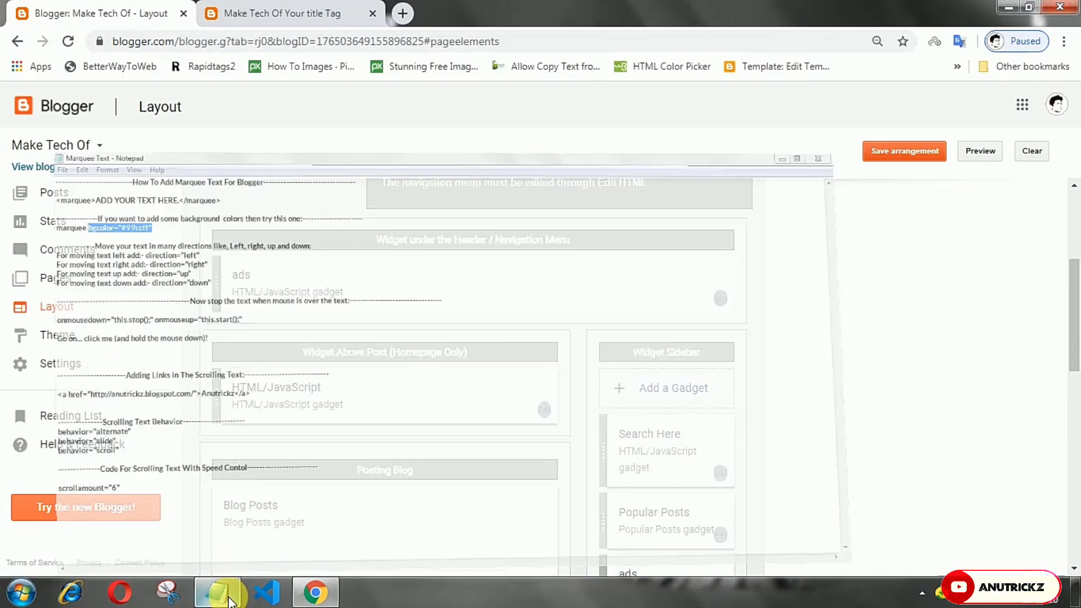
{"action": "left_click", "coordinate": [545, 414]}
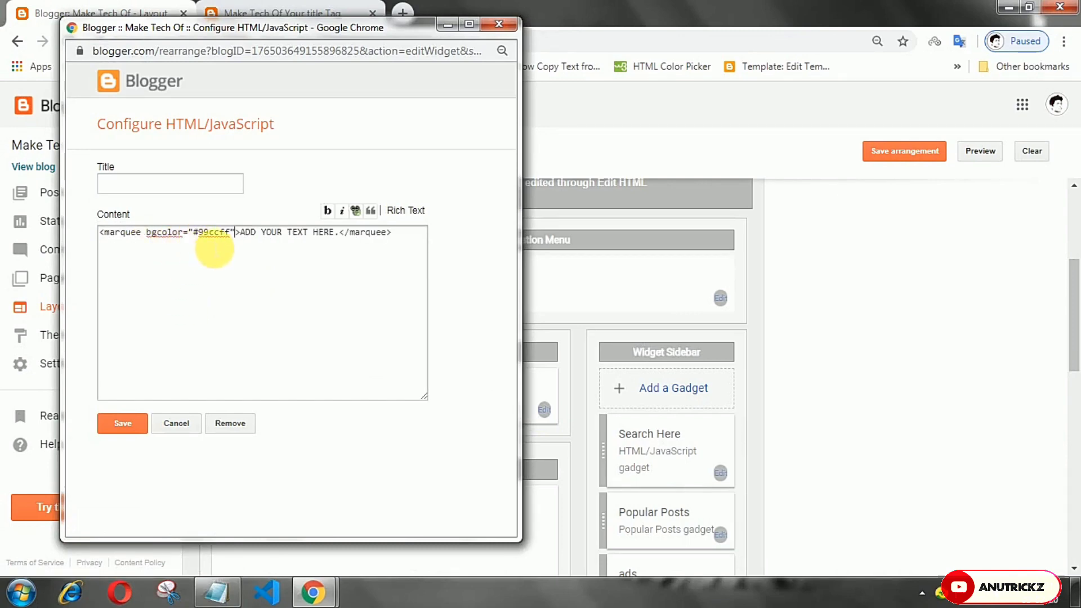
{"action": "left_click", "coordinate": [123, 423]}
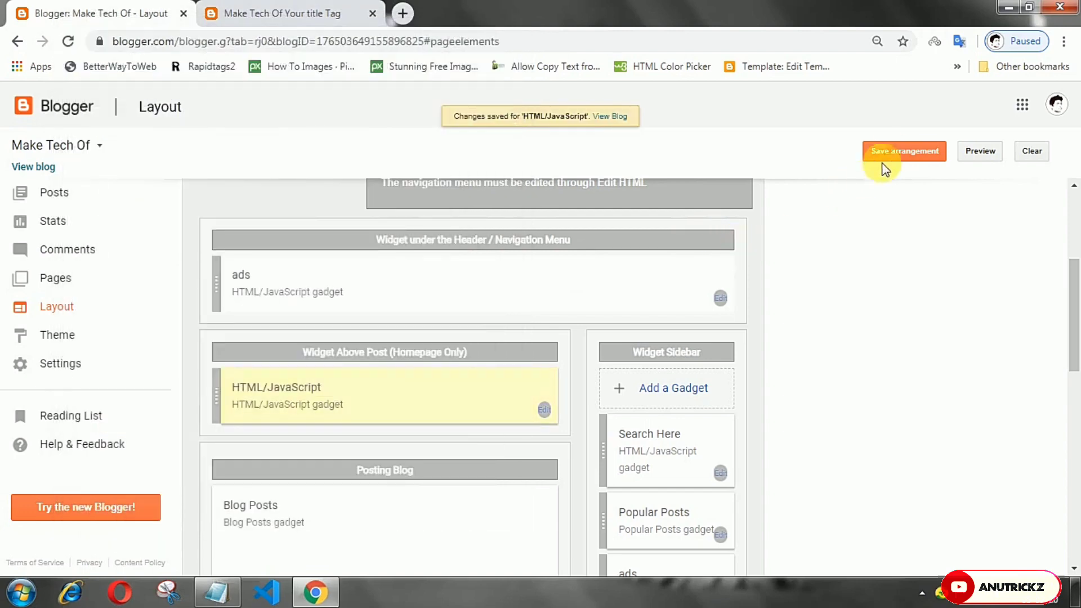
{"action": "left_click", "coordinate": [895, 152]}
{"action": "left_click", "coordinate": [287, 13]}
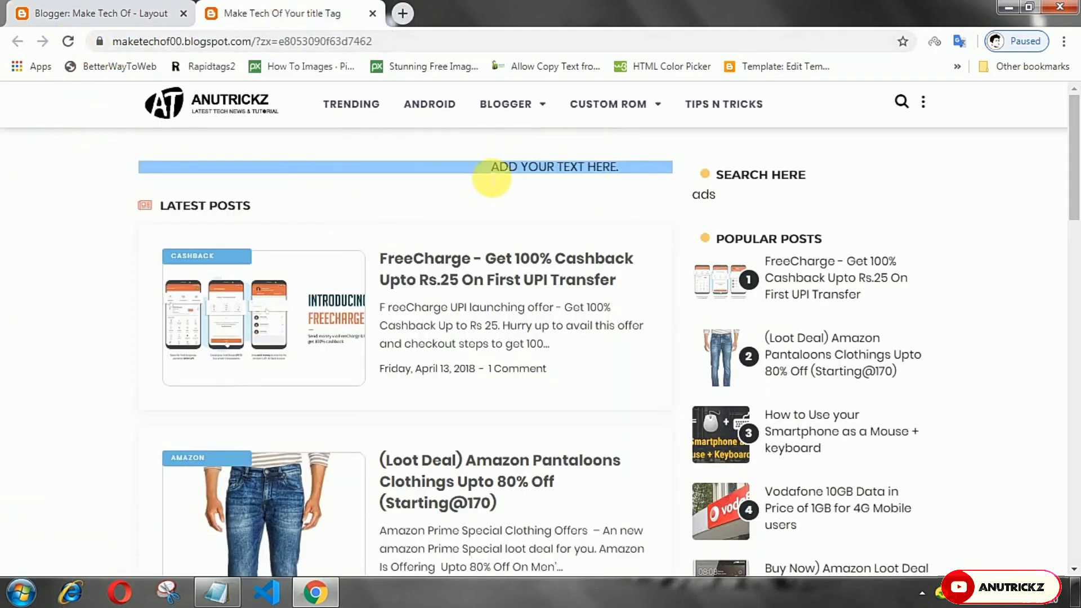
Copy the direction="right" attribute from the Notepad notes
{"action": "left_click", "coordinate": [110, 13]}
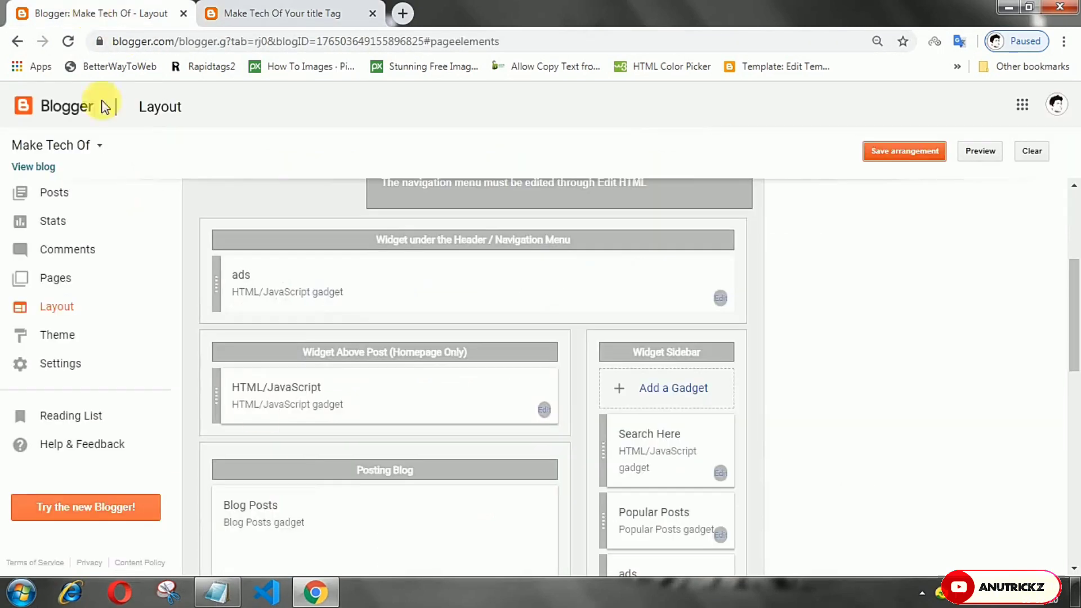
{"action": "left_click", "coordinate": [217, 591]}
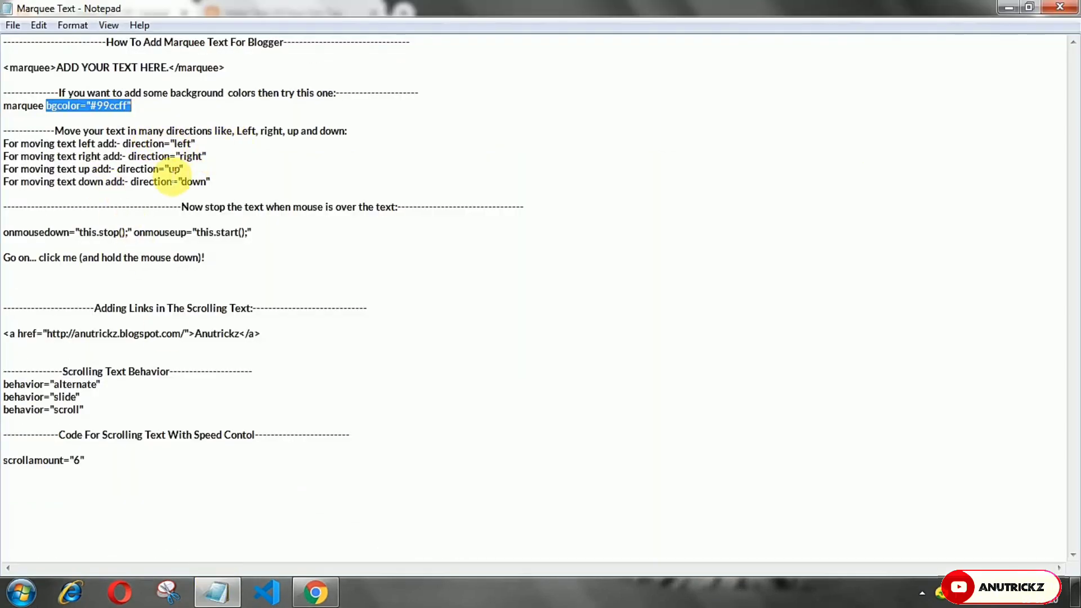
{"action": "left_click_drag", "start_coordinate": [207, 157], "coordinate": [199, 158]}
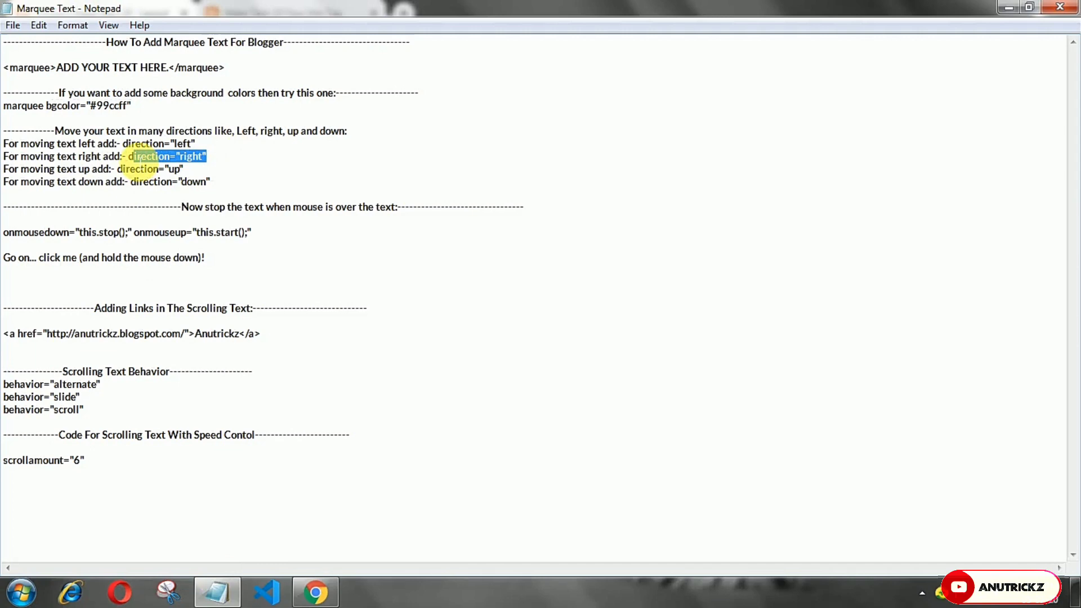
{"action": "right_click", "coordinate": [141, 159]}
{"action": "left_click", "coordinate": [179, 208]}
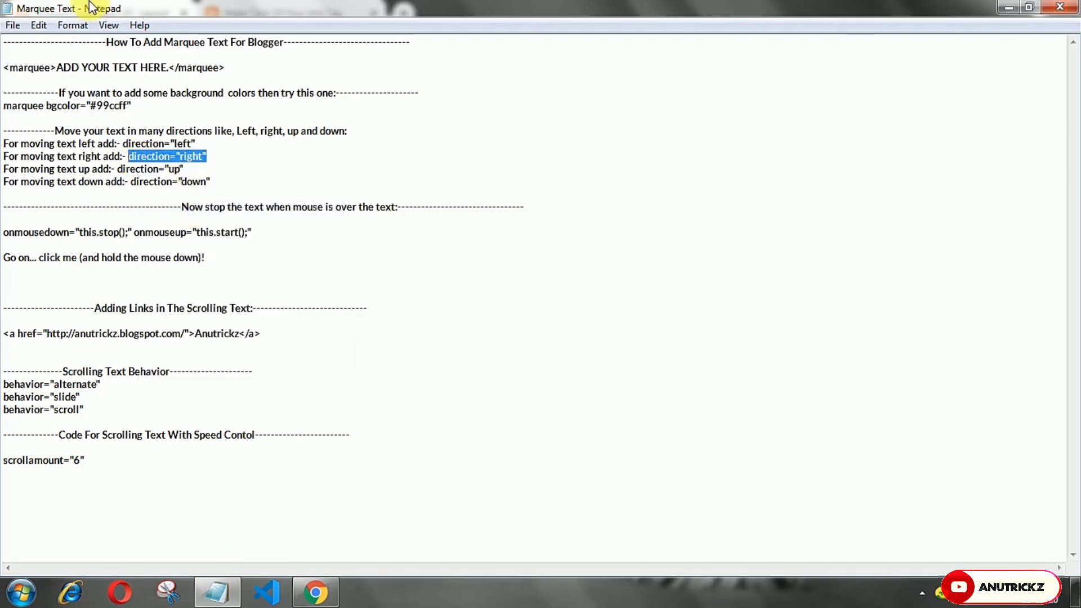
Insert direction="right" into the marquee tag, save the gadget, and view the blog
{"action": "left_click", "coordinate": [218, 591]}
{"action": "left_click", "coordinate": [544, 410]}
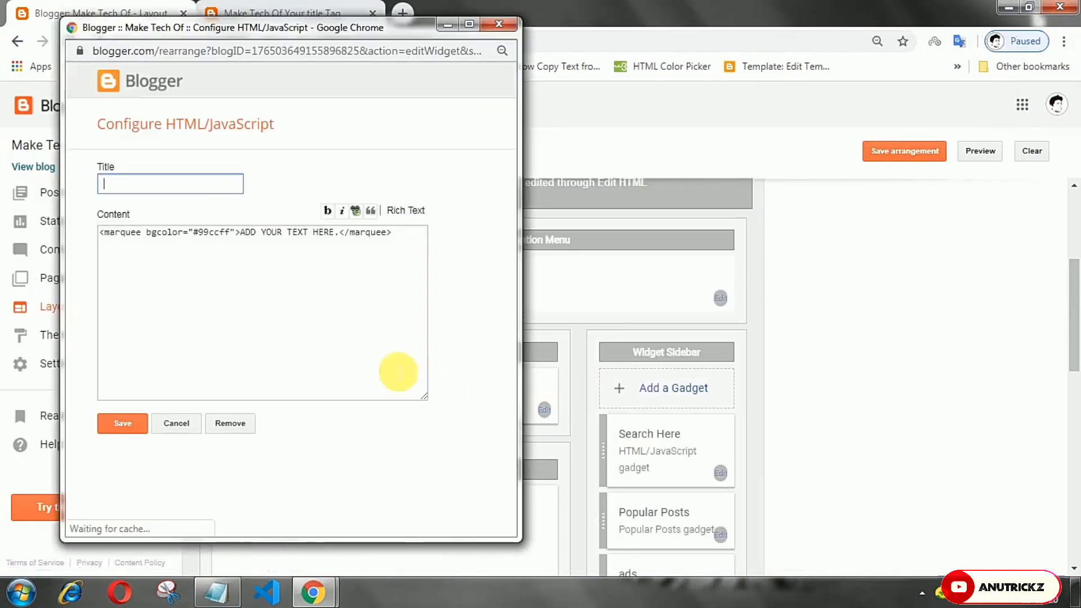
{"action": "left_click", "coordinate": [242, 235]}
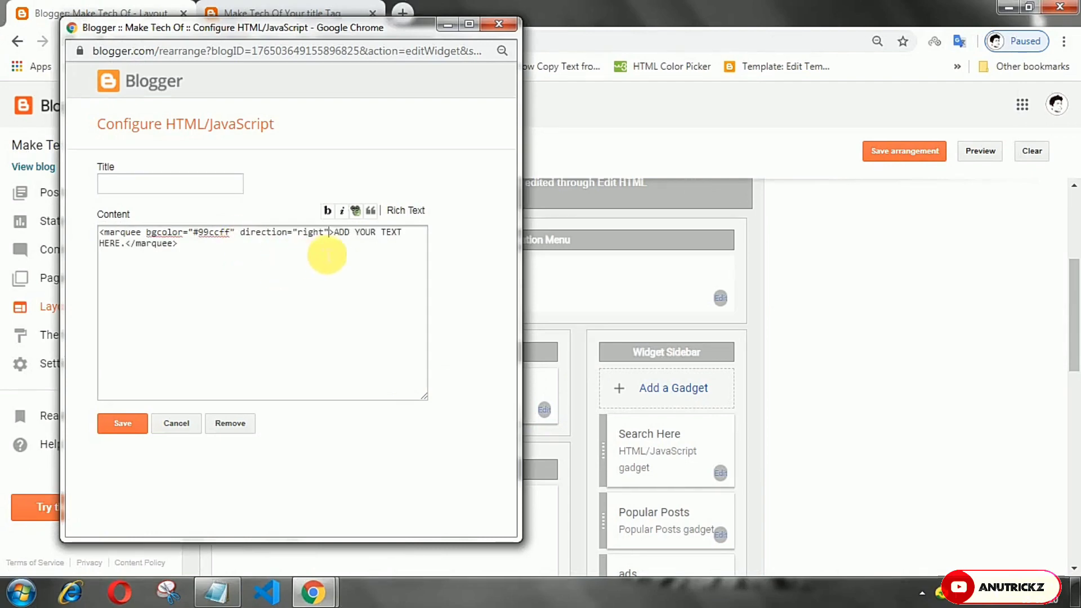
{"action": "left_click", "coordinate": [120, 423]}
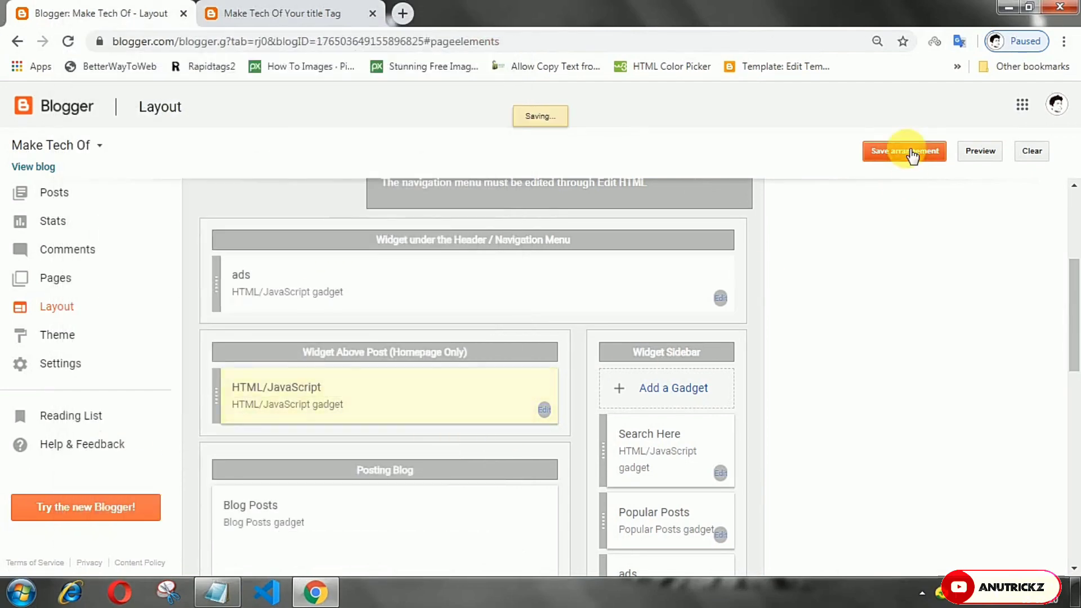
{"action": "left_click", "coordinate": [242, 16]}
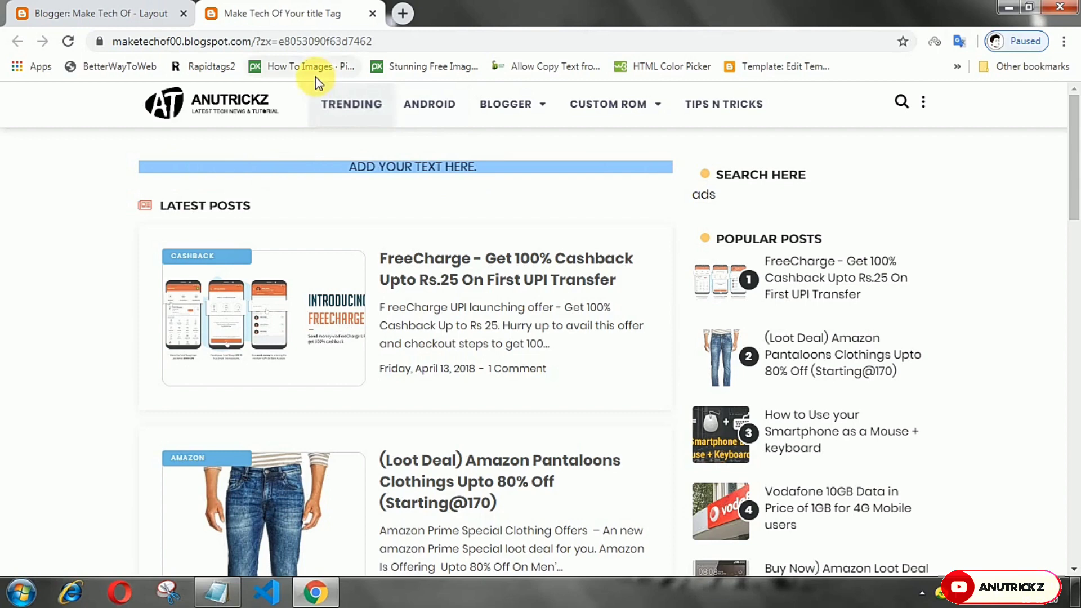
Copy the onmousedown="this.stop();" onmouseup="this.start();" line from Notepad
{"action": "left_click", "coordinate": [216, 593]}
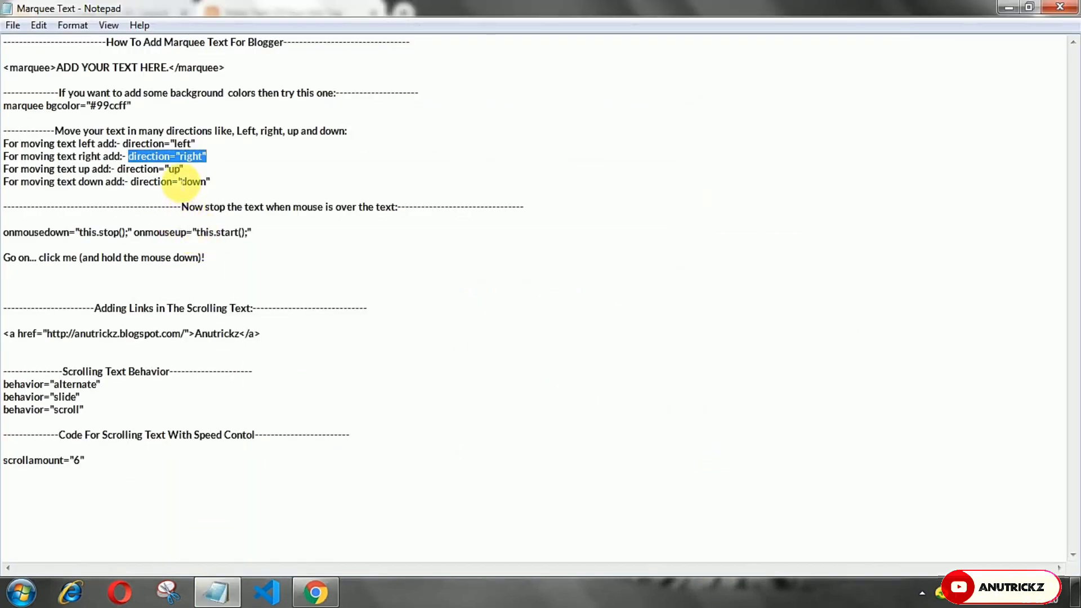
{"action": "left_click", "coordinate": [237, 240]}
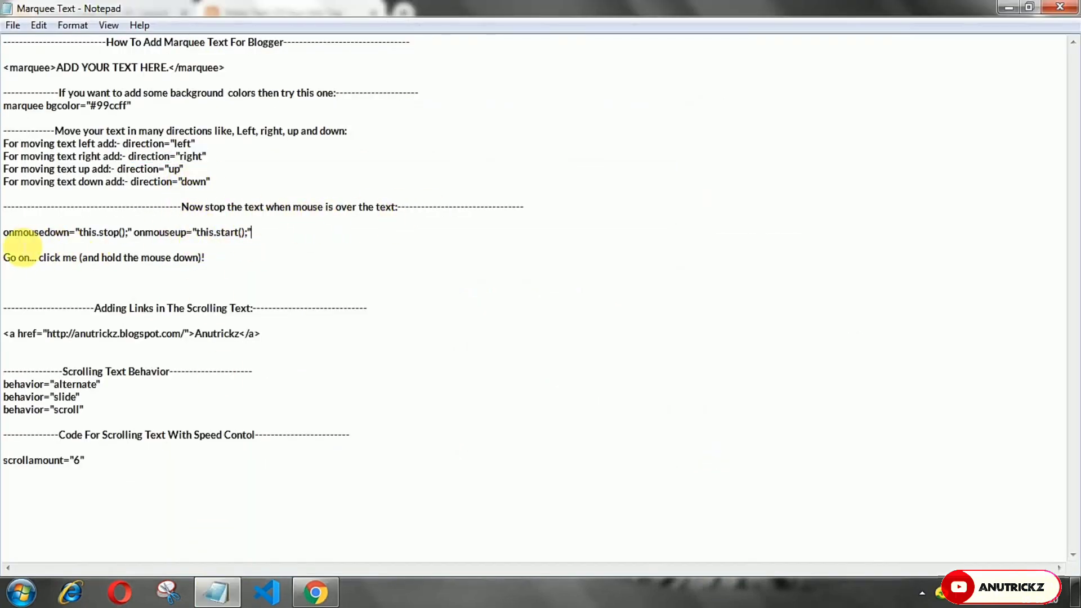
{"action": "left_click_drag", "start_coordinate": [5, 234], "coordinate": [255, 238]}
{"action": "right_click", "coordinate": [227, 243]}
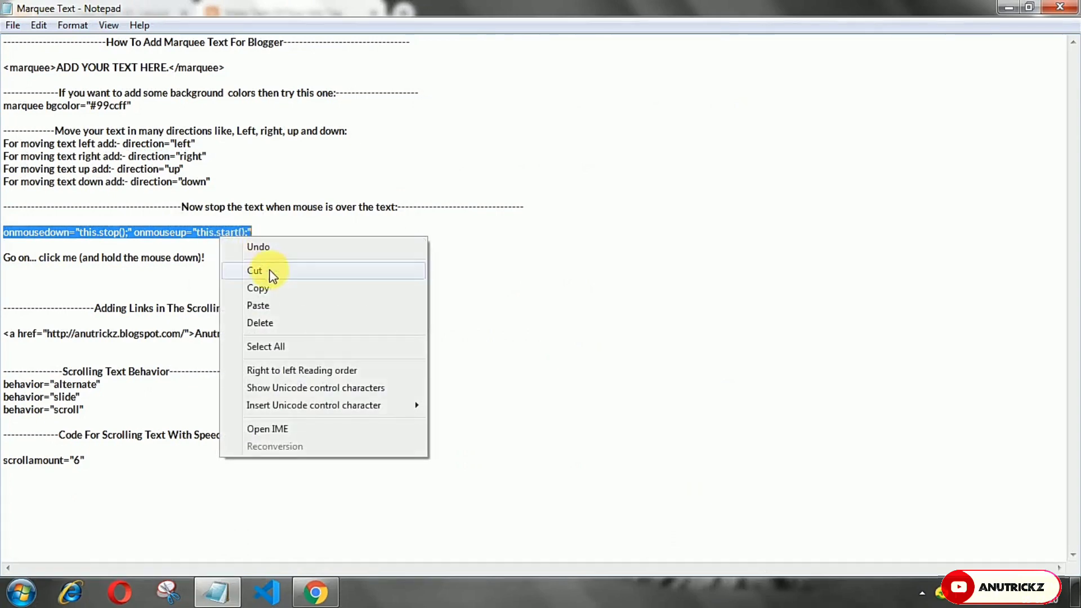
{"action": "left_click", "coordinate": [272, 287]}
Paste the stop/start mouse attributes into the marquee gadget and save the arrangement
{"action": "left_click", "coordinate": [217, 592]}
{"action": "key", "text": "ctrl+shift+Tab"}
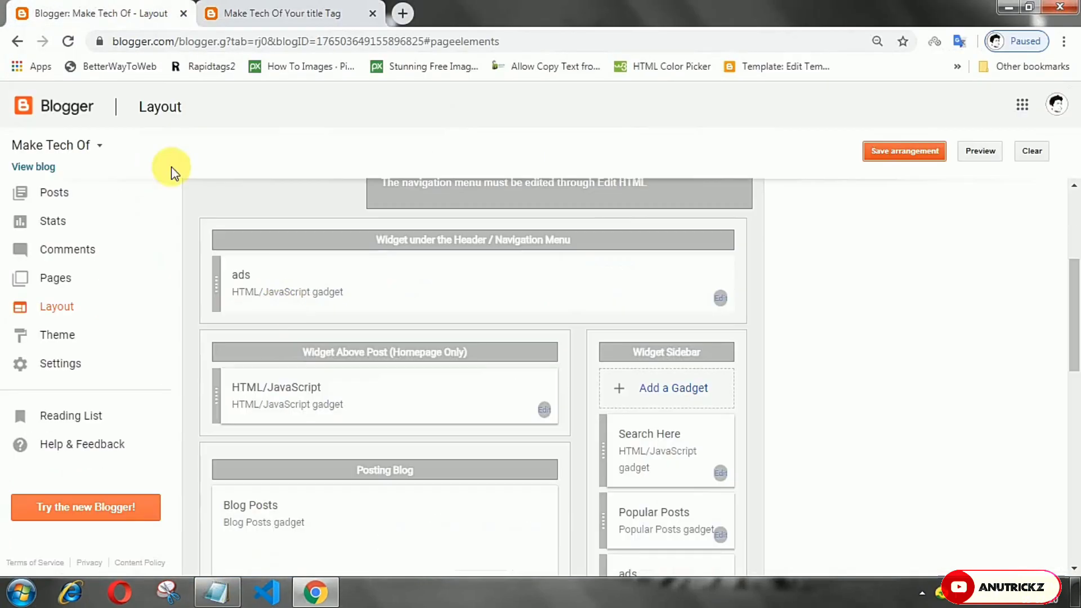
{"action": "left_click", "coordinate": [727, 304]}
{"action": "left_click", "coordinate": [498, 19]}
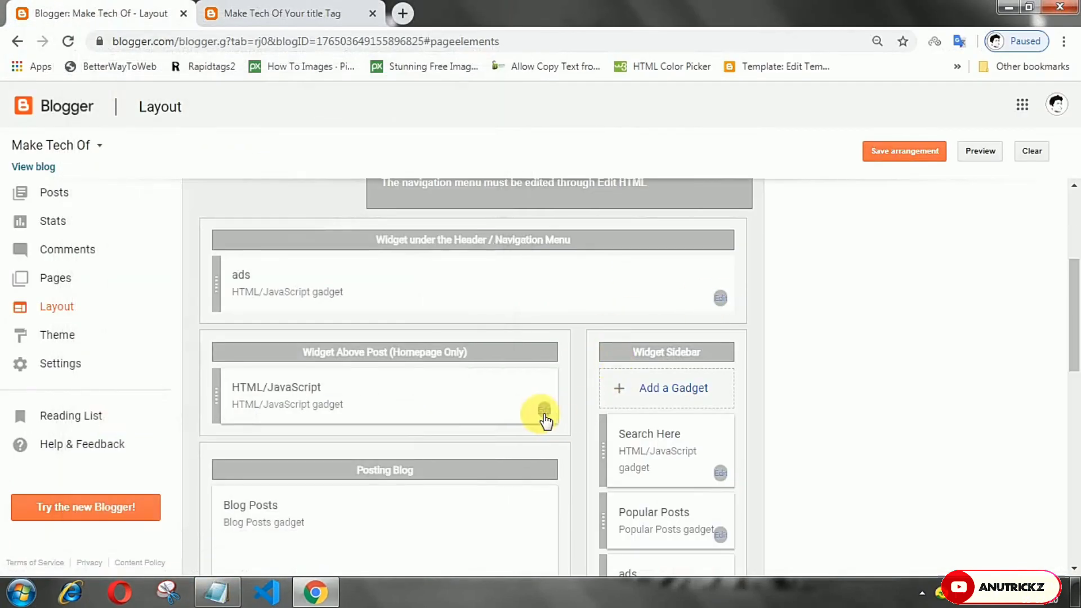
{"action": "left_click", "coordinate": [544, 411]}
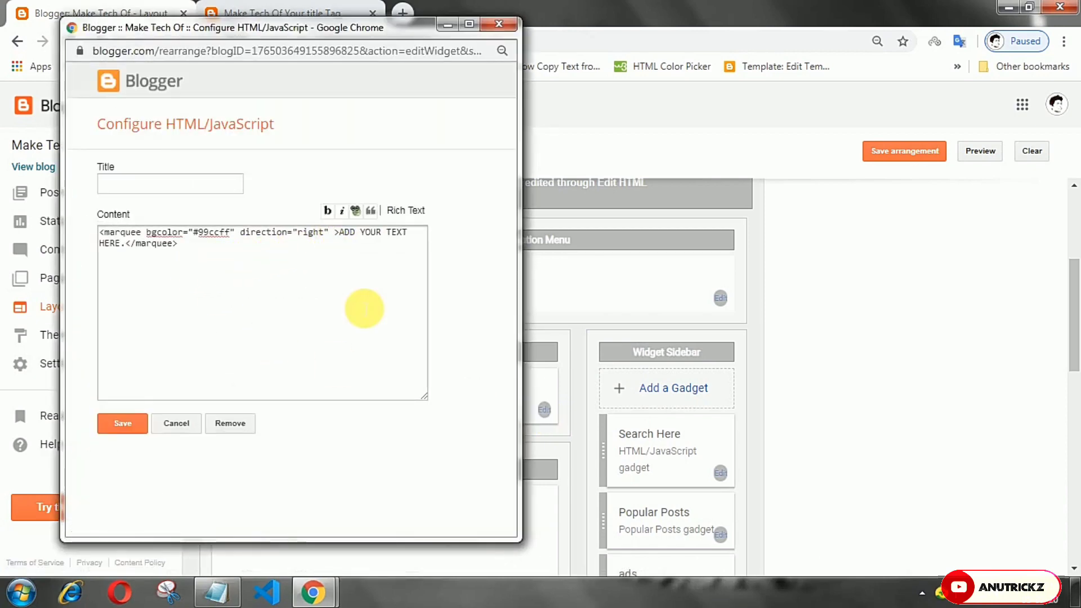
{"action": "key", "text": "ctrl+v"}
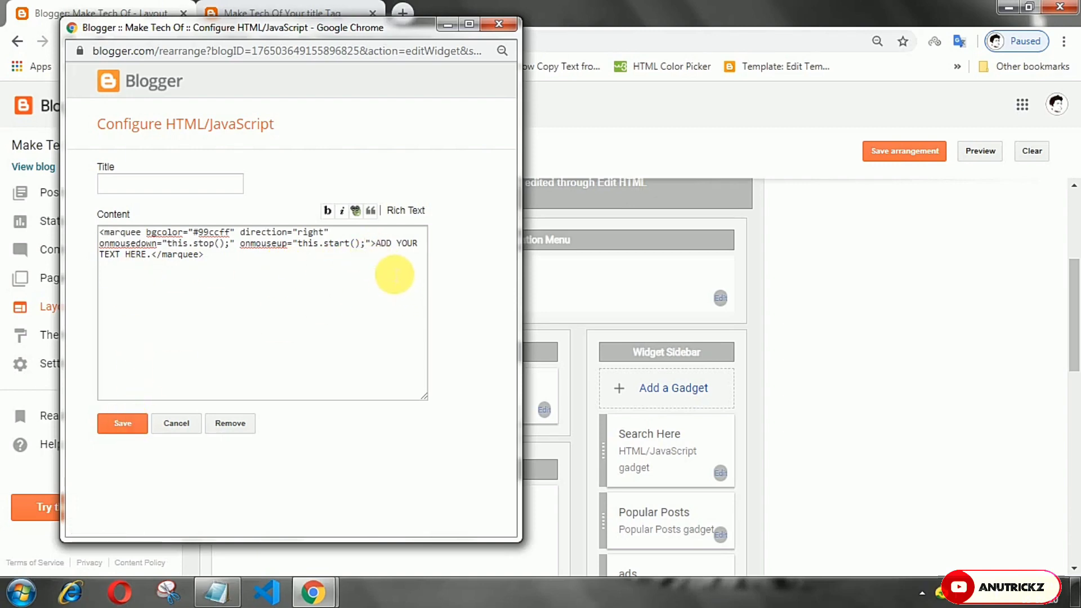
{"action": "left_click", "coordinate": [113, 428]}
{"action": "left_click", "coordinate": [871, 151]}
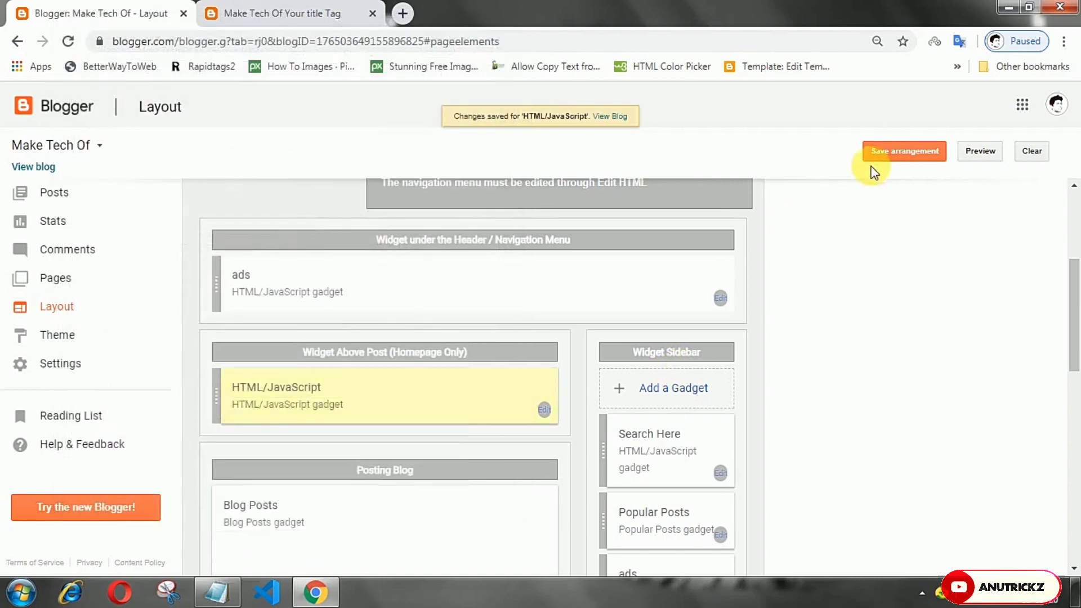
Reload the live blog and hold the marquee to confirm it pauses
{"action": "left_click", "coordinate": [278, 14]}
{"action": "left_click", "coordinate": [67, 41]}
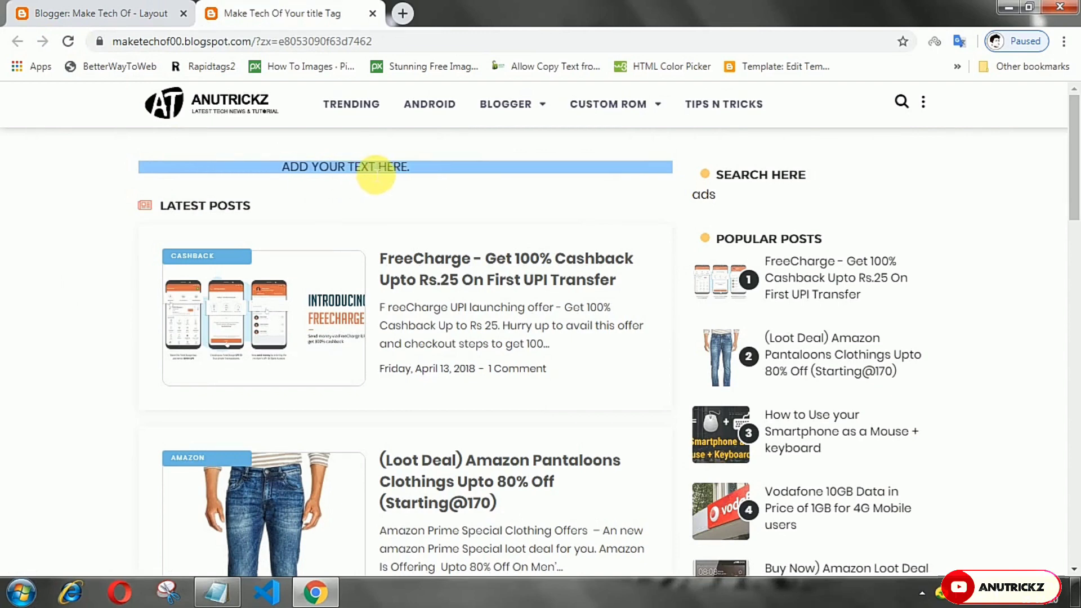
{"action": "left_click_drag", "start_coordinate": [392, 172], "coordinate": [398, 169]}
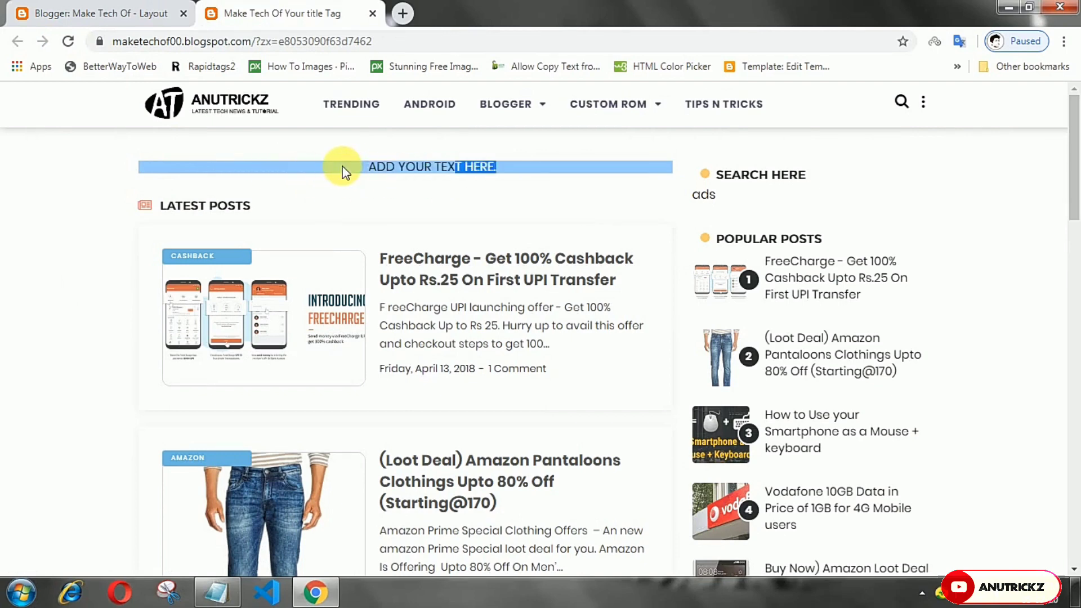
Copy the Anutrickz <a href> link line from the Notepad notes
{"action": "left_click", "coordinate": [107, 13]}
{"action": "left_click", "coordinate": [216, 592]}
{"action": "left_click", "coordinate": [214, 276]}
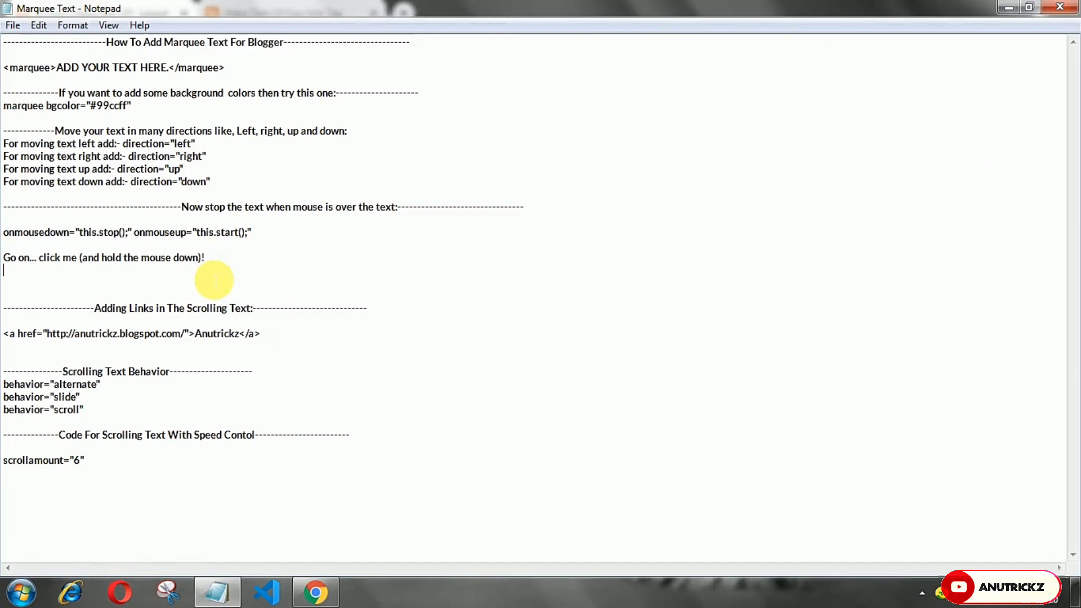
{"action": "left_click_drag", "start_coordinate": [260, 334], "coordinate": [5, 334]}
{"action": "right_click", "coordinate": [7, 336]}
{"action": "left_click", "coordinate": [56, 385]}
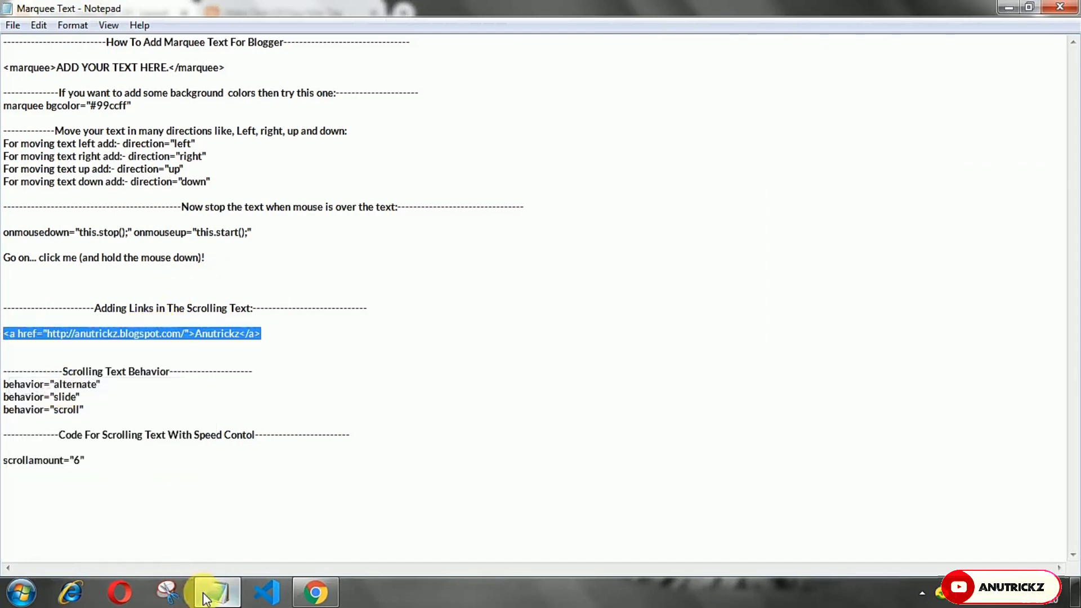
Replace ADD YOUR TEXT HERE. with the Anutrickz link code and save the gadget
{"action": "left_click", "coordinate": [315, 592]}
{"action": "left_click", "coordinate": [544, 411]}
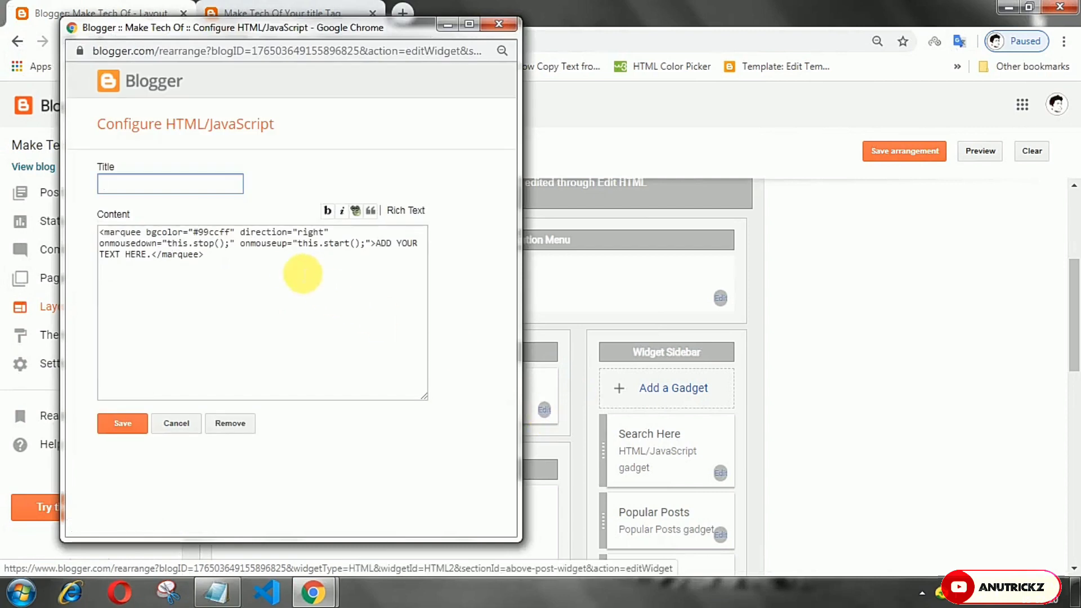
{"action": "left_click_drag", "start_coordinate": [375, 243], "coordinate": [170, 262]}
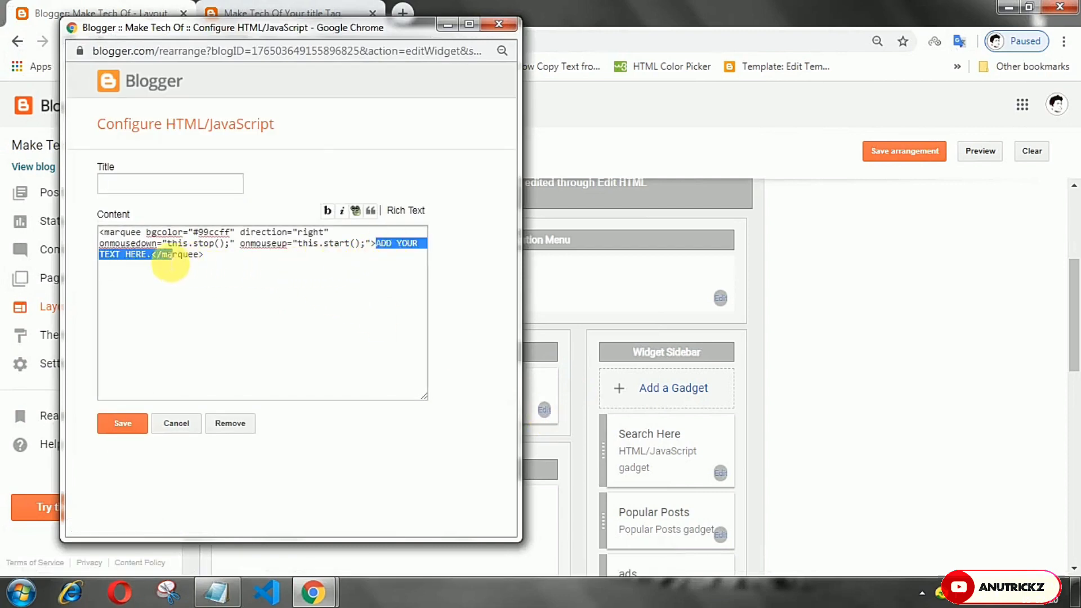
{"action": "right_click", "coordinate": [394, 243]}
{"action": "left_click", "coordinate": [415, 292]}
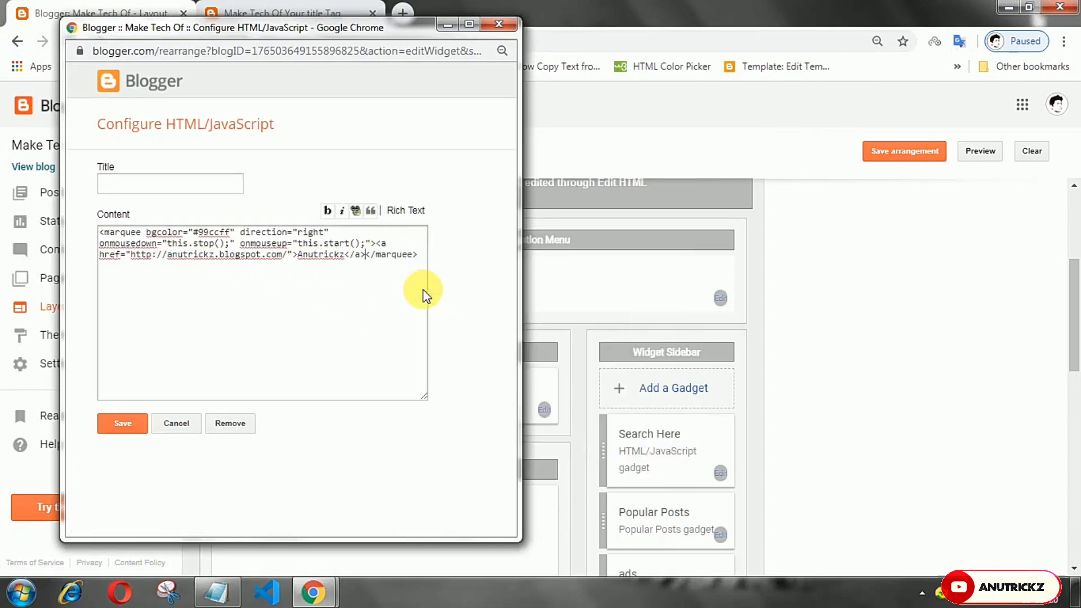
{"action": "left_click", "coordinate": [123, 423]}
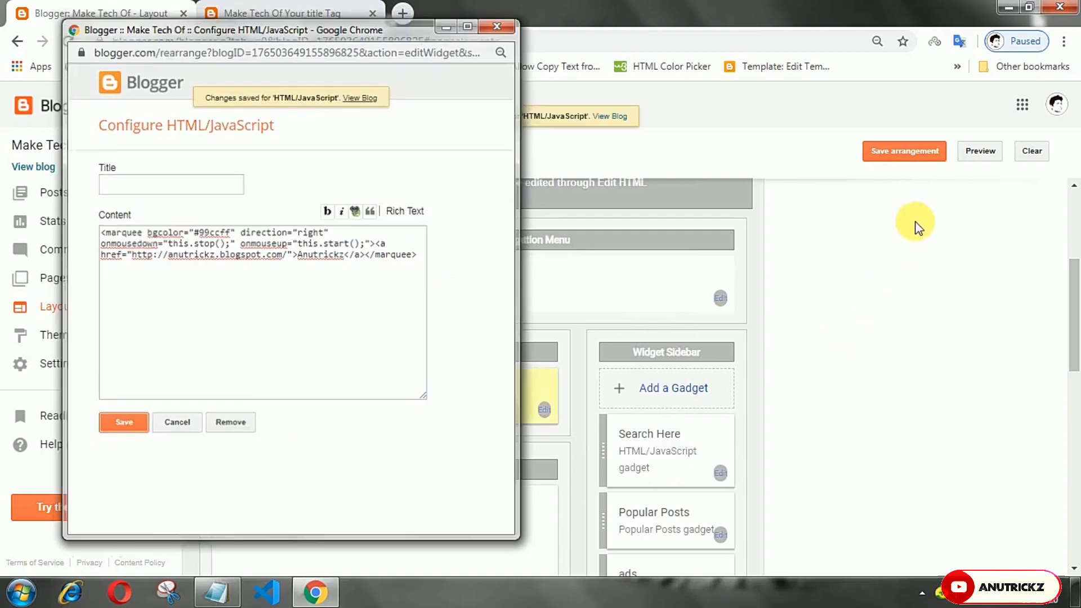
{"action": "left_click", "coordinate": [901, 151]}
Reload the live blog and follow the Anutrickz link to anutrickz.blogspot.com
{"action": "left_click", "coordinate": [278, 13]}
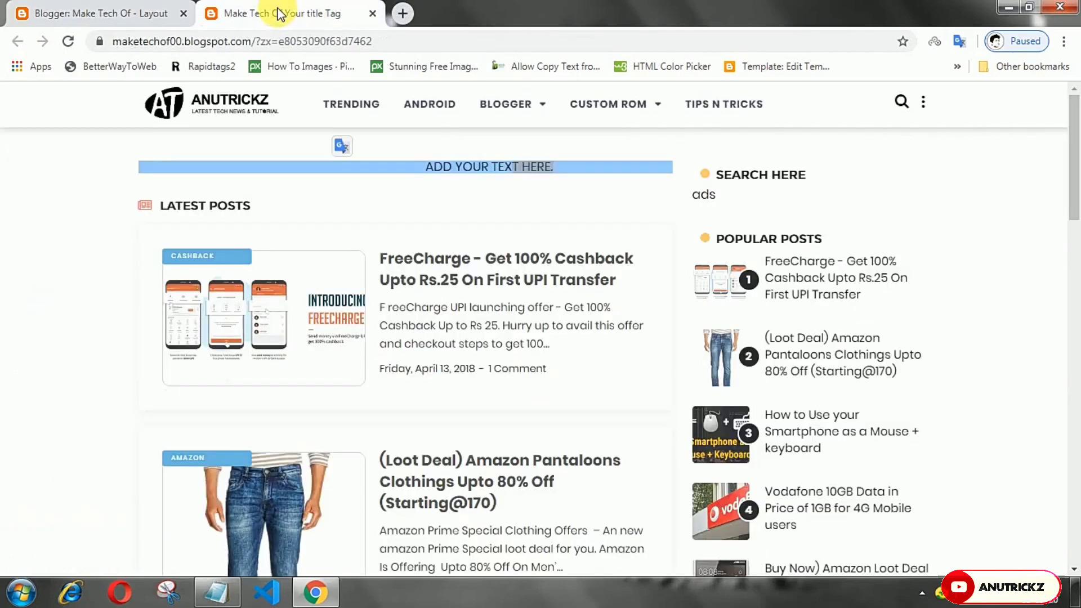
{"action": "left_click", "coordinate": [67, 41]}
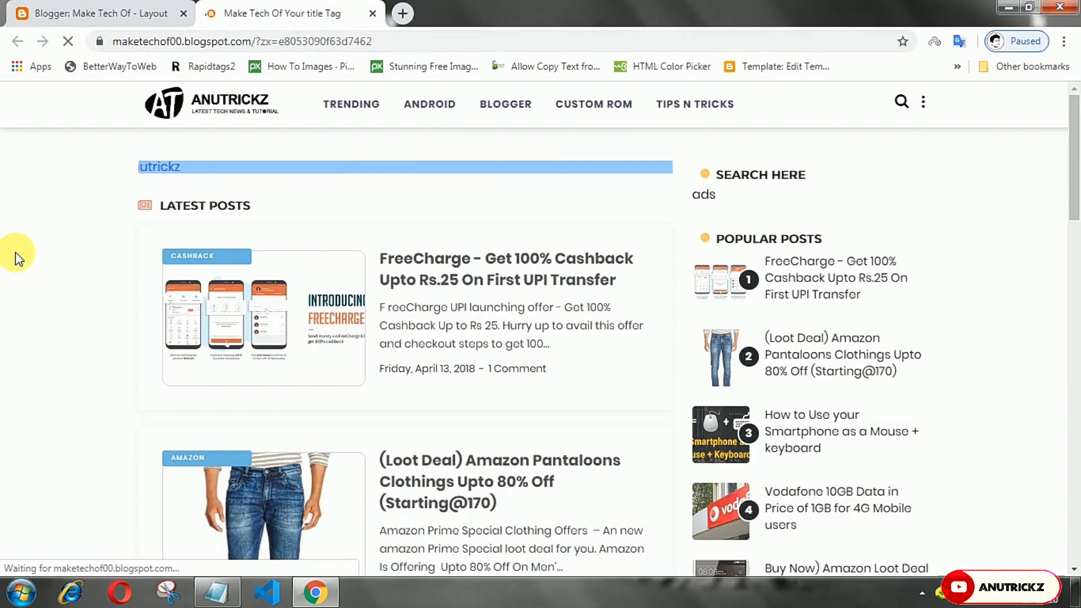
{"action": "left_click", "coordinate": [302, 169]}
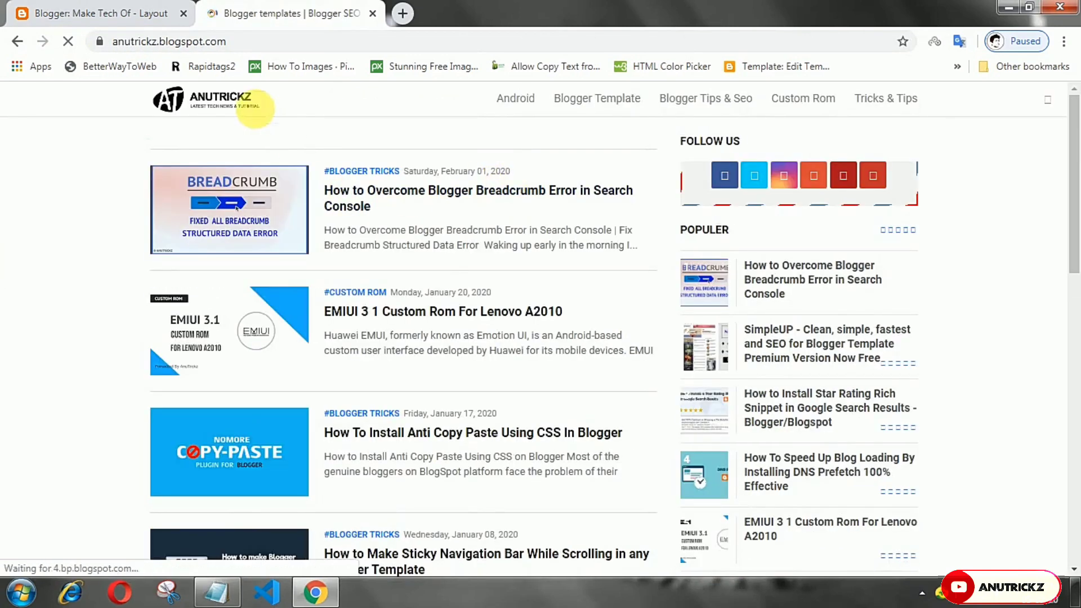
Copy the behavior="alternate" attribute from the Notepad notes
{"action": "left_click", "coordinate": [217, 597]}
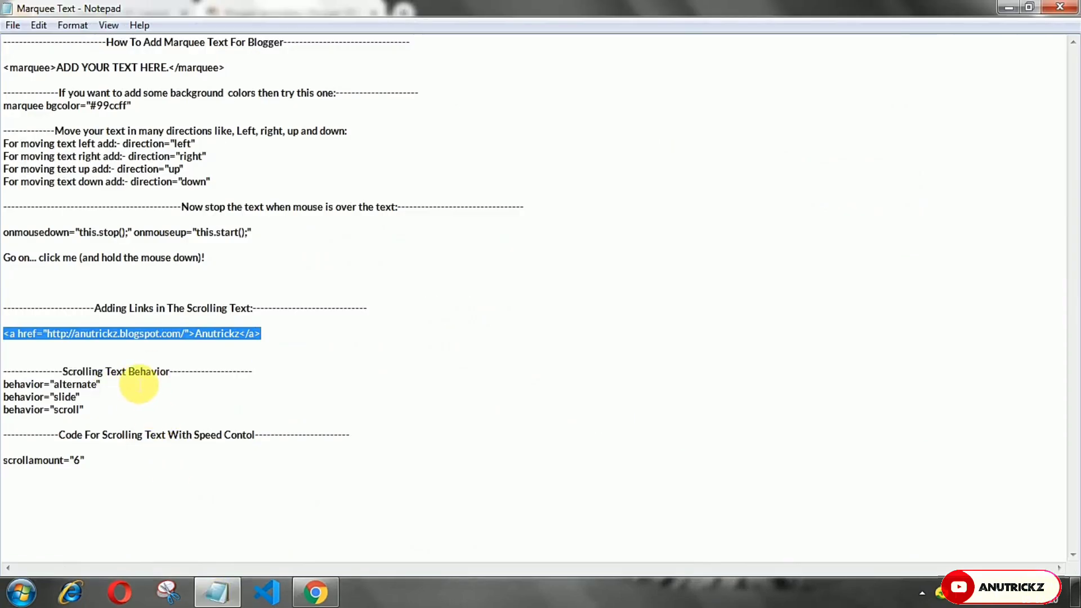
{"action": "left_click_drag", "start_coordinate": [101, 385], "coordinate": [10, 387]}
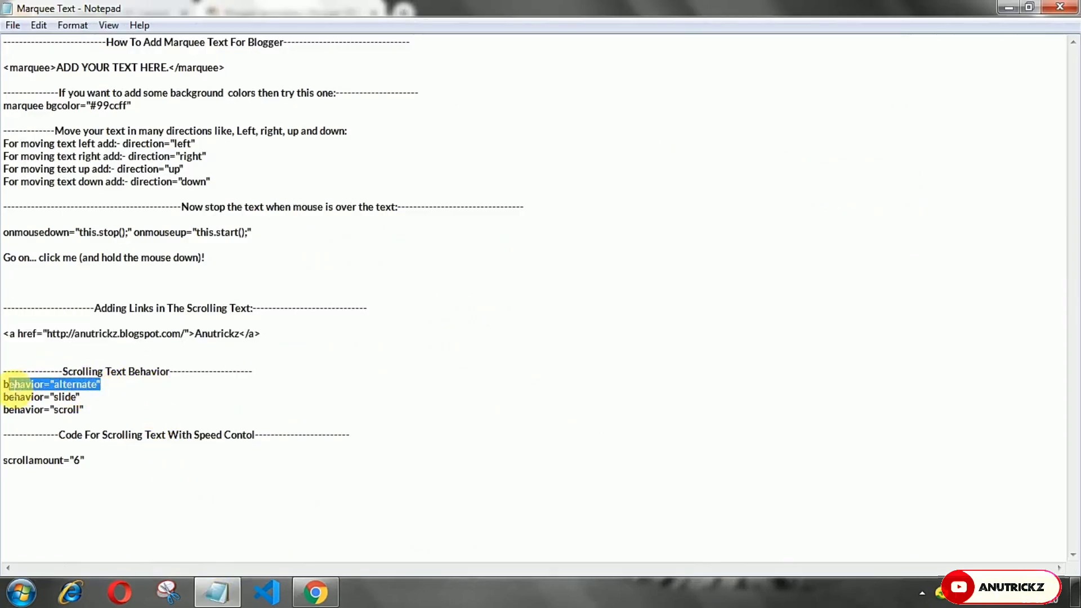
{"action": "right_click", "coordinate": [17, 387]}
{"action": "left_click", "coordinate": [48, 214]}
Paste behavior="alternate" into the marquee tag, save, and check the bouncing text on the blog
{"action": "left_click", "coordinate": [315, 592]}
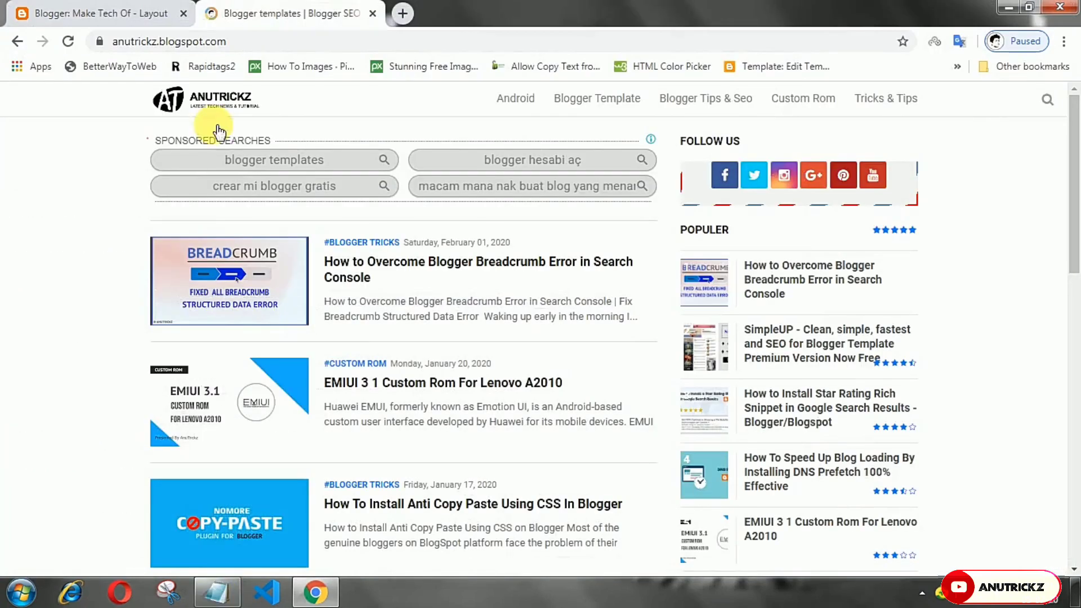
{"action": "left_click", "coordinate": [101, 13]}
{"action": "left_click", "coordinate": [544, 410]}
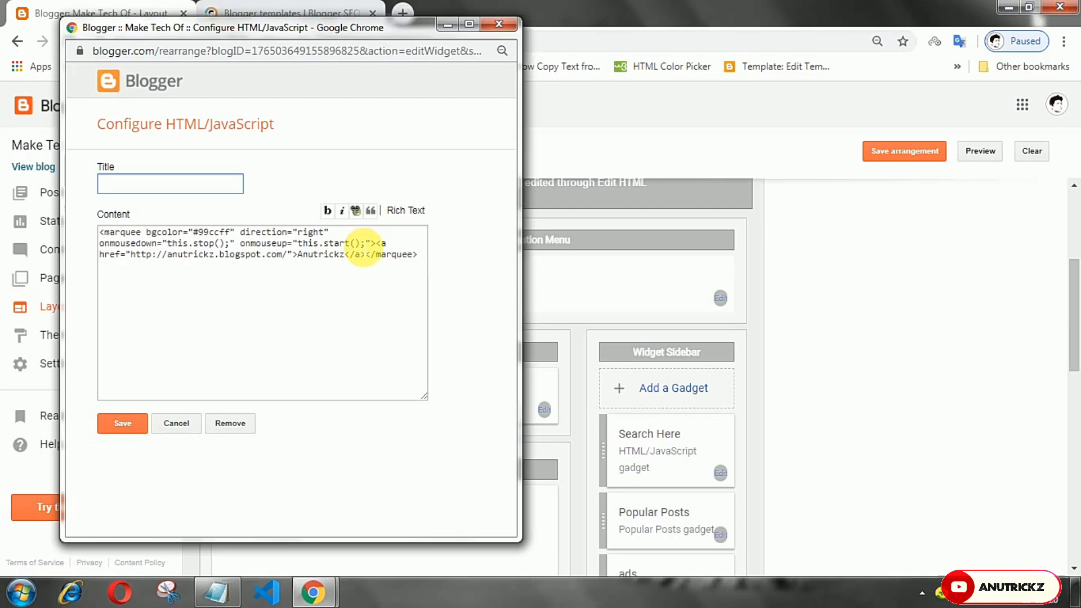
{"action": "left_click", "coordinate": [420, 295]}
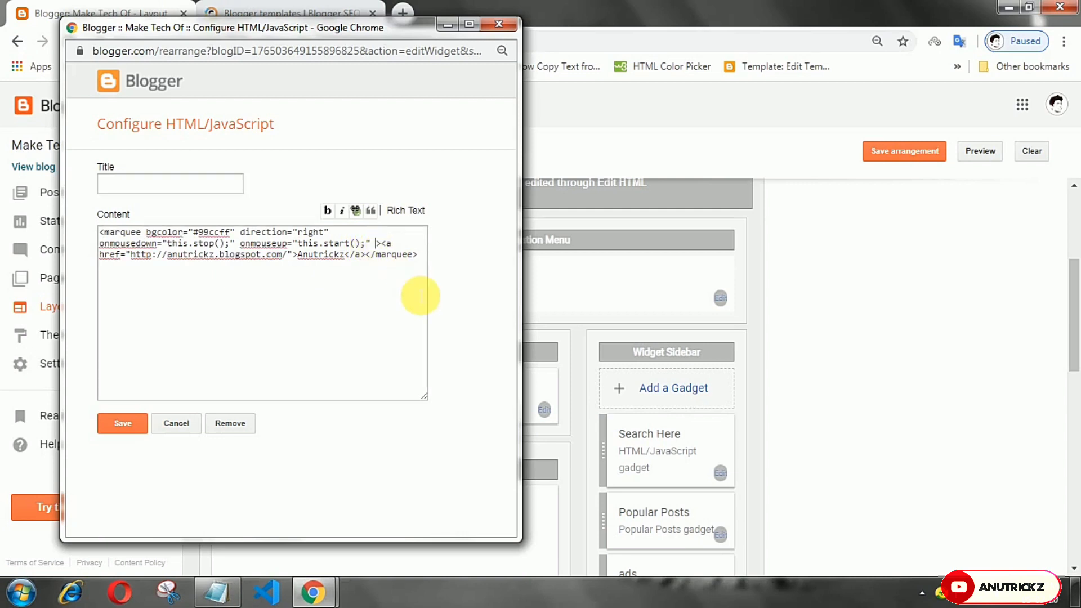
{"action": "key", "text": "ctrl+v"}
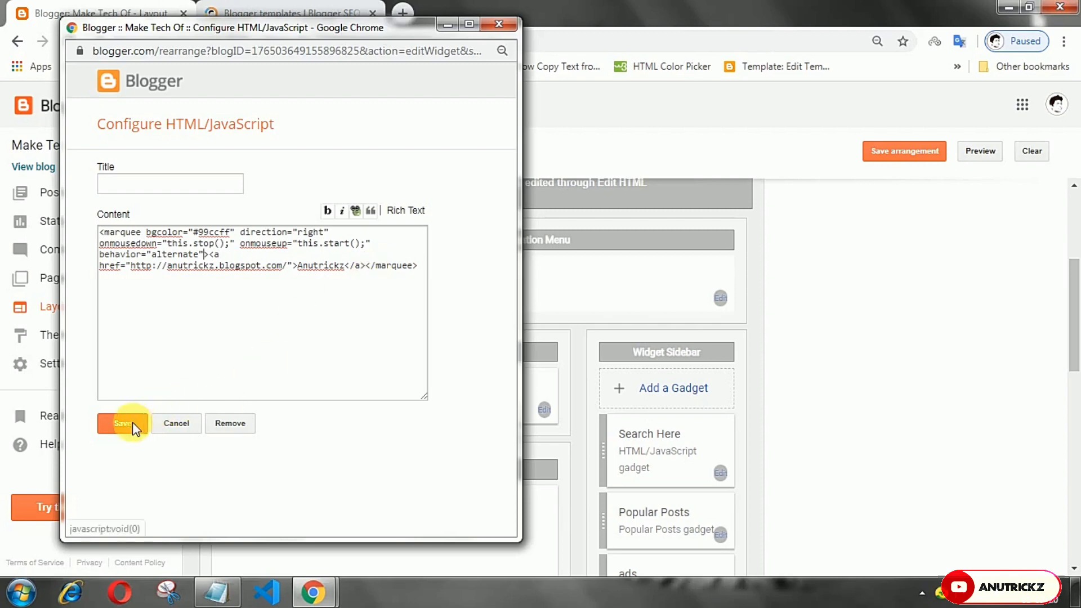
{"action": "left_click", "coordinate": [270, 14]}
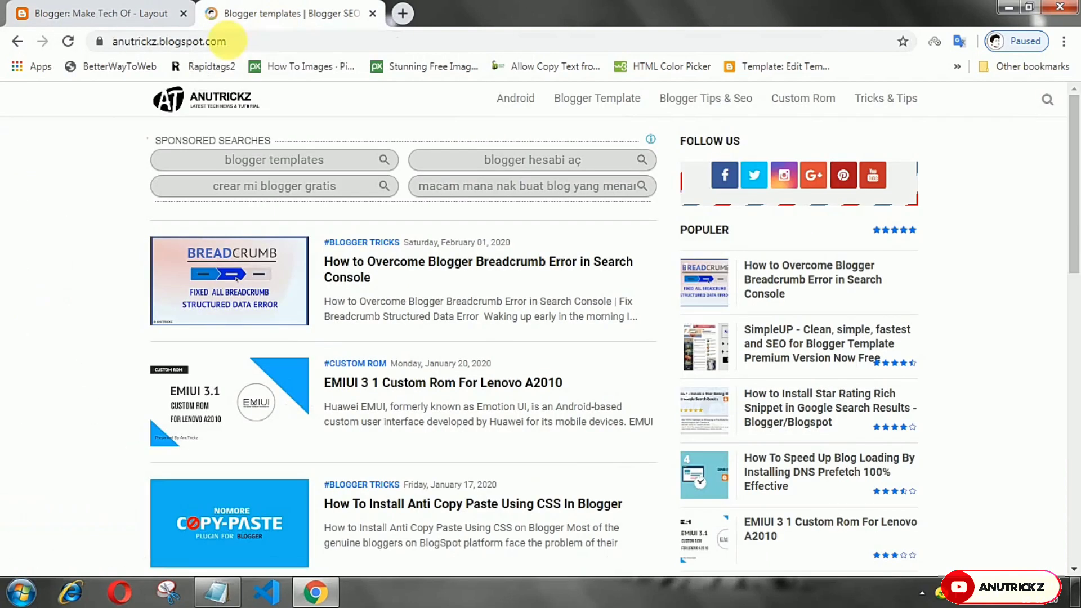
{"action": "left_click", "coordinate": [67, 41]}
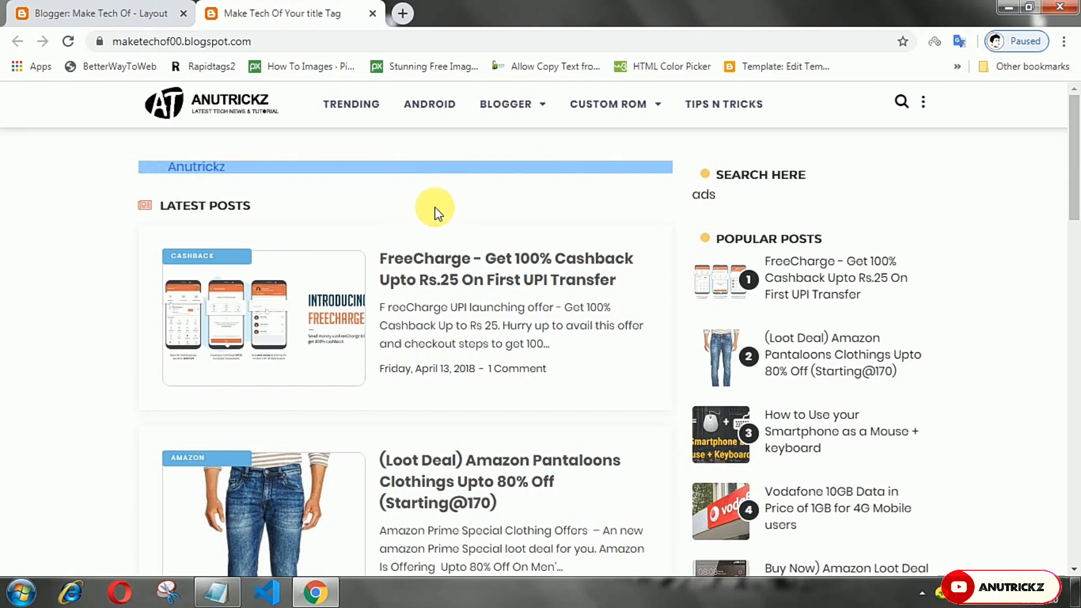
Copy the scrollamount="6" line from the Notepad notes
{"action": "left_click", "coordinate": [218, 592]}
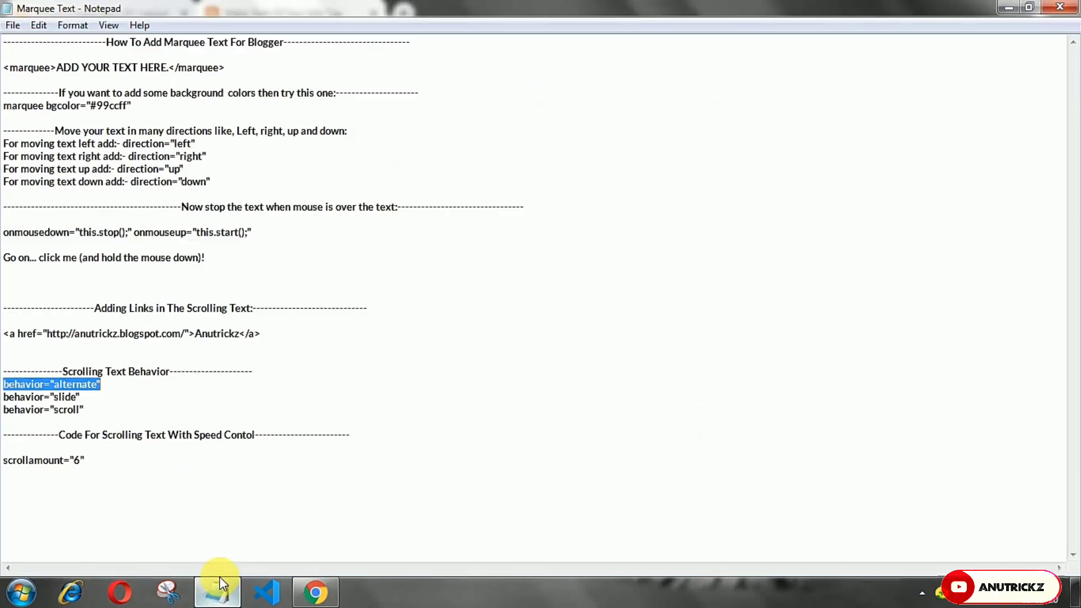
{"action": "left_click_drag", "start_coordinate": [85, 460], "coordinate": [4, 461]}
{"action": "right_click", "coordinate": [45, 460]}
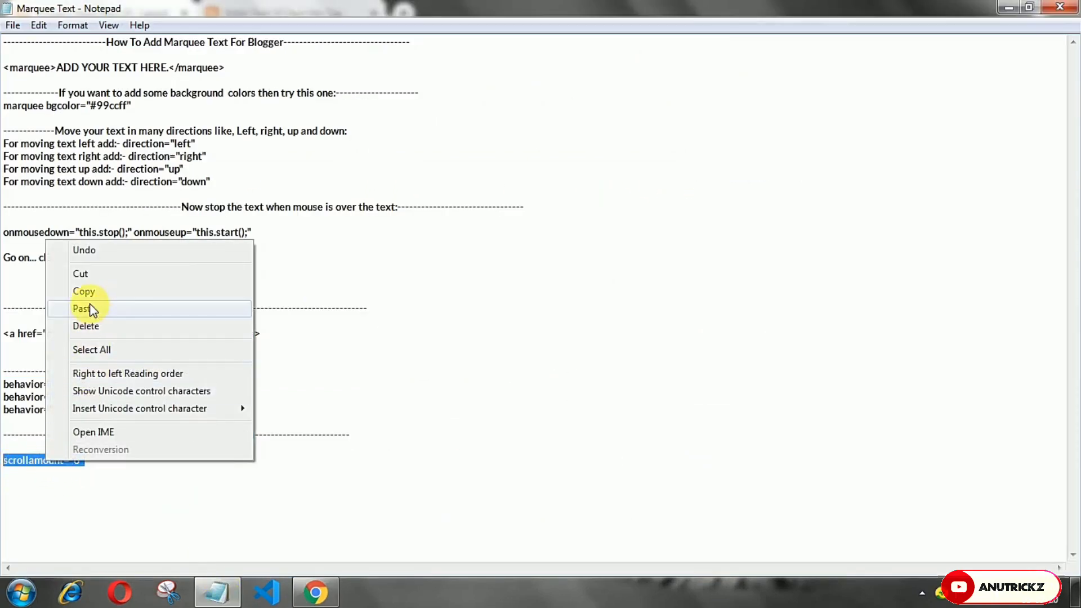
{"action": "left_click", "coordinate": [222, 291]}
Paste scrollamount="6" into the marquee tag, save the arrangement, and reload the blog
{"action": "left_click", "coordinate": [309, 598]}
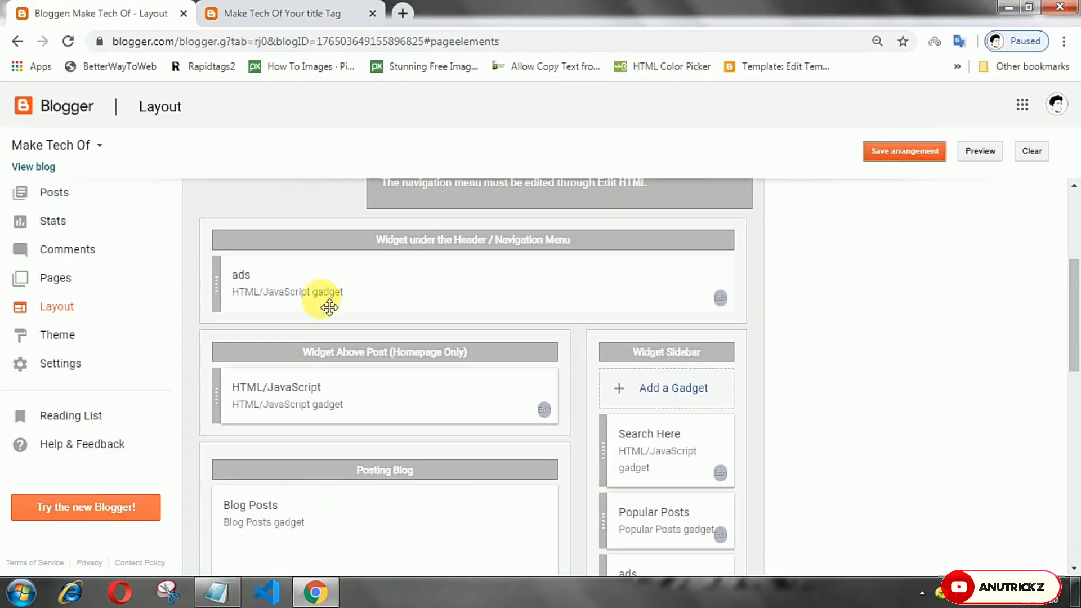
{"action": "left_click", "coordinate": [543, 409]}
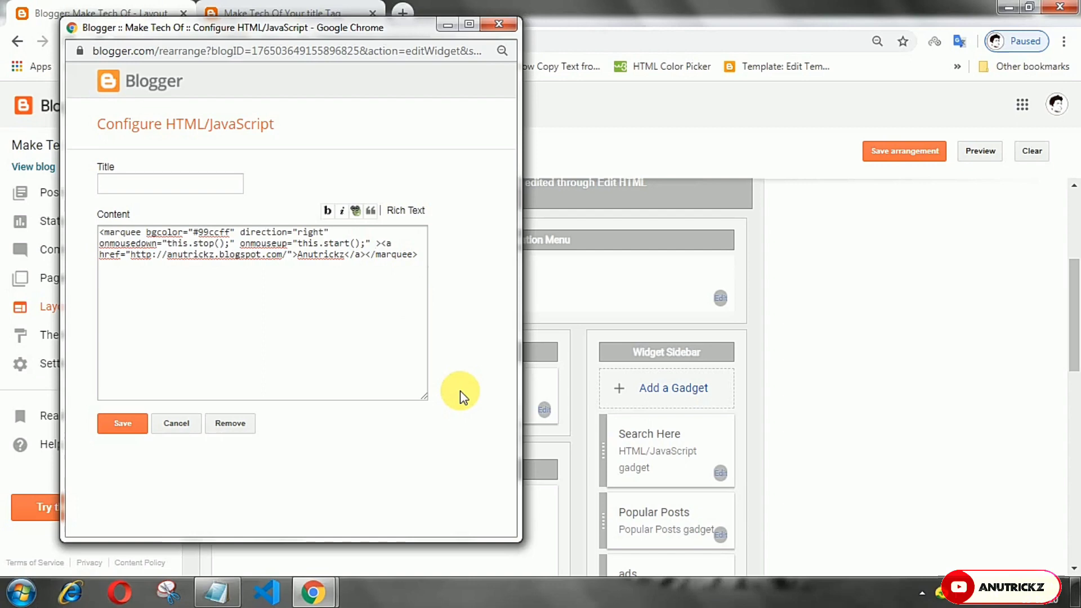
{"action": "key", "text": "ctrl+v"}
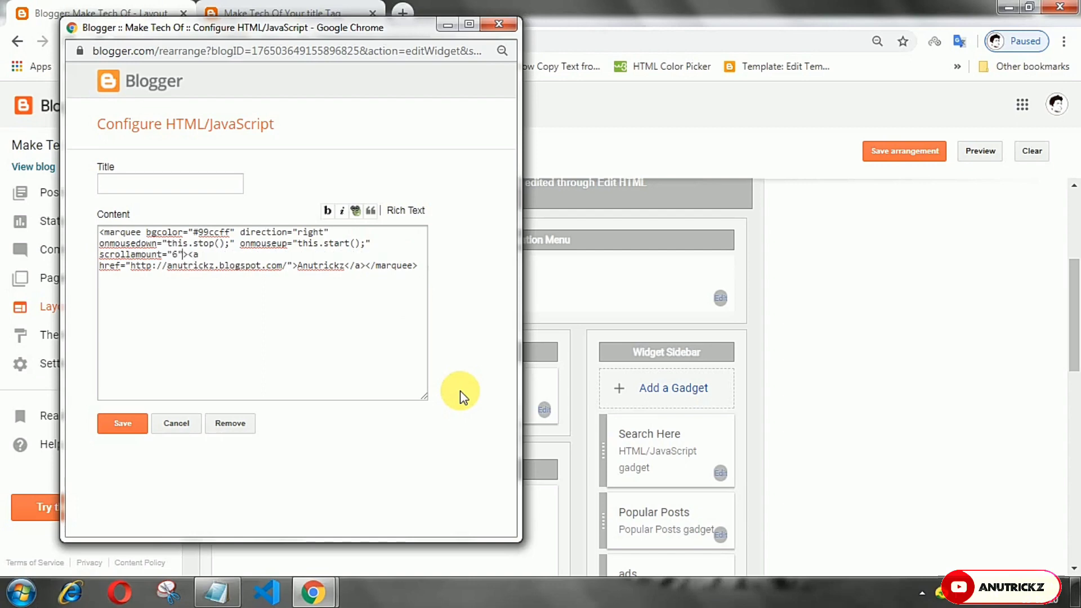
{"action": "left_click", "coordinate": [123, 422]}
{"action": "left_click", "coordinate": [909, 150]}
{"action": "left_click", "coordinate": [290, 16]}
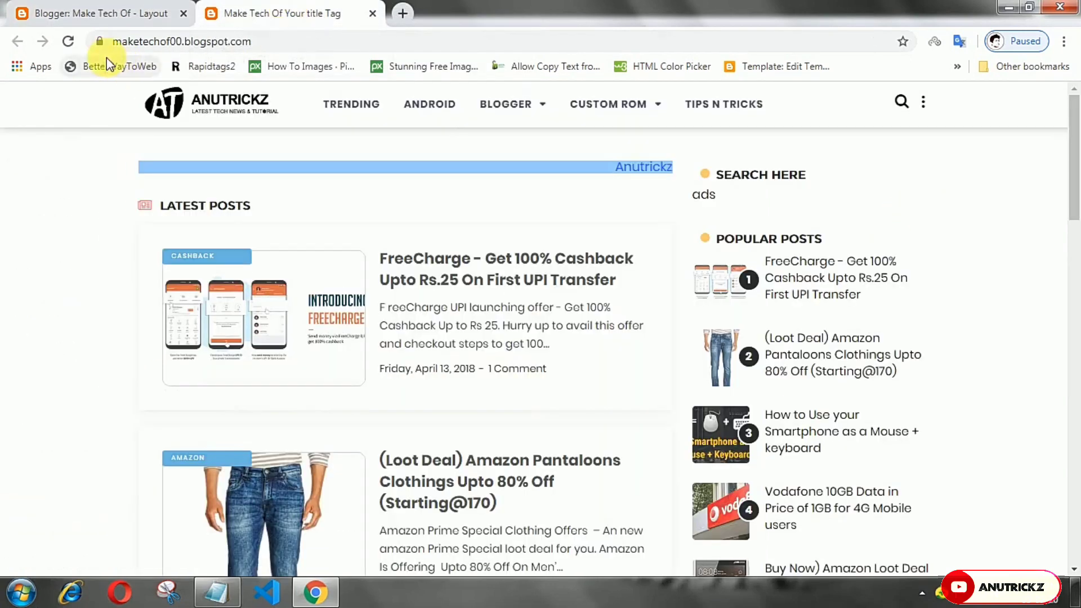
{"action": "left_click", "coordinate": [68, 41]}
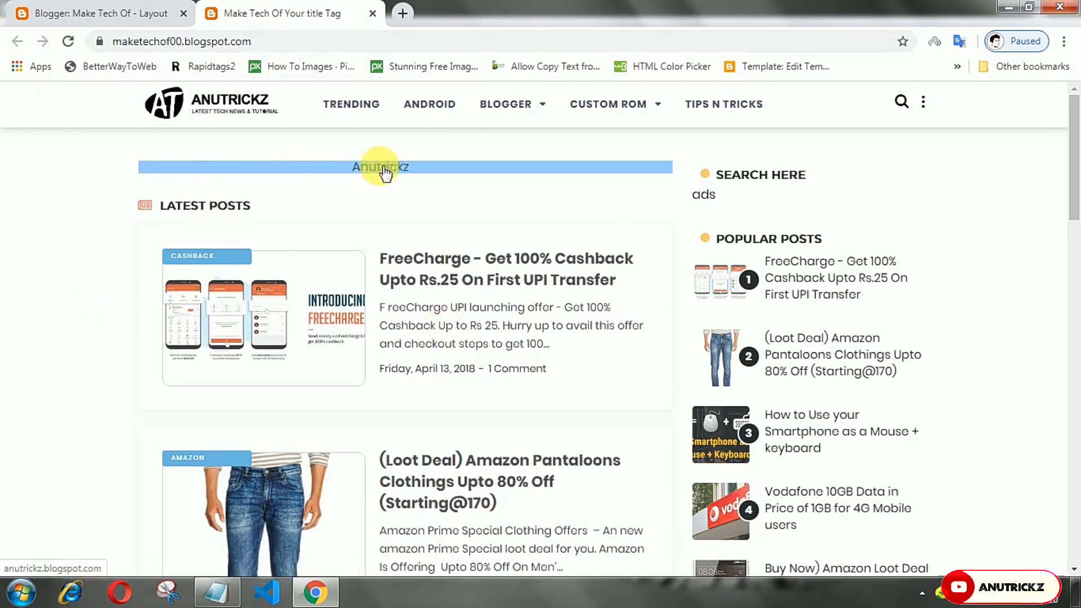
Change the marquee's scrollamount from 6 to 9, save, and reload the live blog
{"action": "left_click", "coordinate": [385, 174]}
{"action": "key", "text": "ctrl+Page_Up"}
{"action": "left_click", "coordinate": [544, 411]}
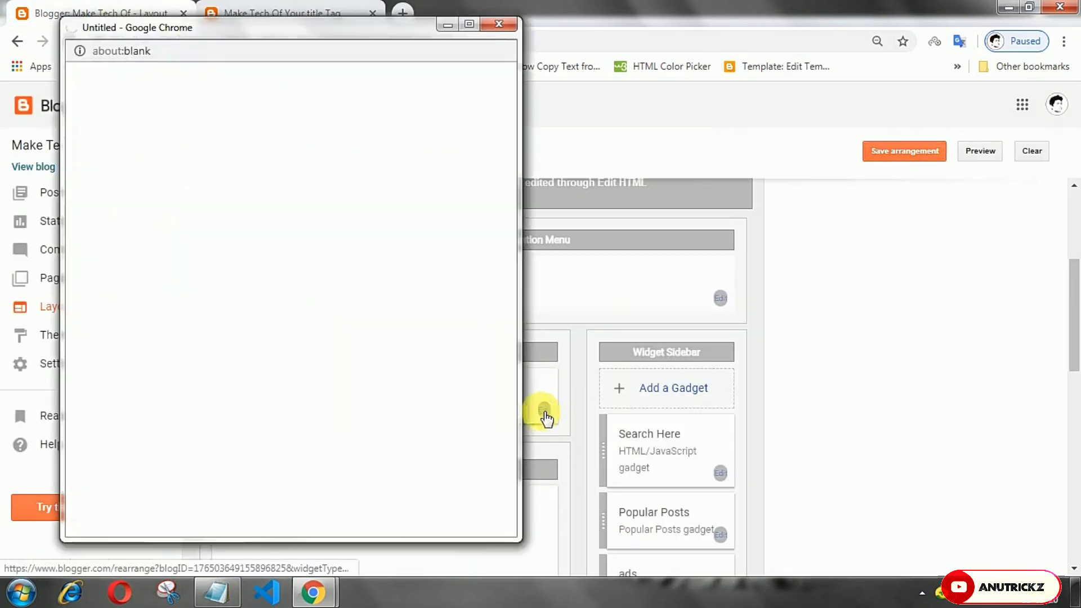
{"action": "double_click", "coordinate": [176, 254]}
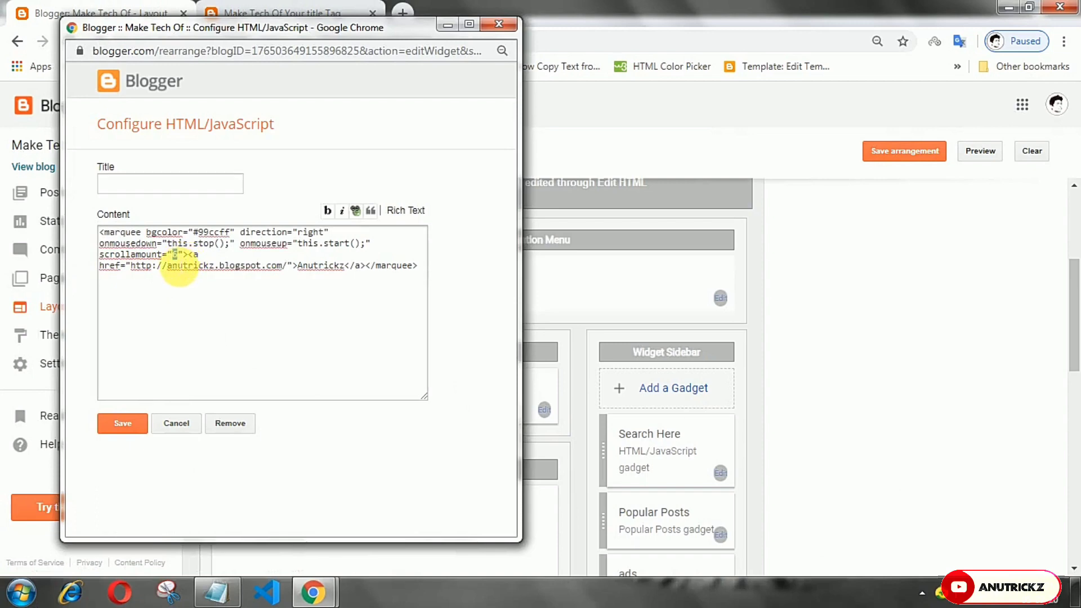
{"action": "type", "text": "9"}
{"action": "left_click", "coordinate": [124, 425]}
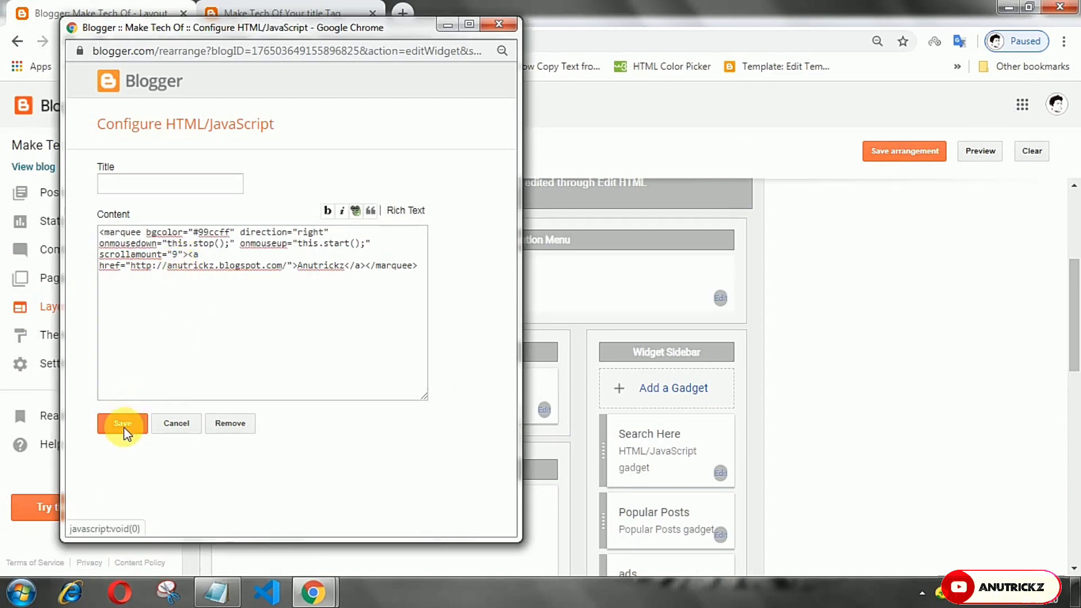
{"action": "left_click", "coordinate": [261, 13]}
{"action": "left_click", "coordinate": [69, 43]}
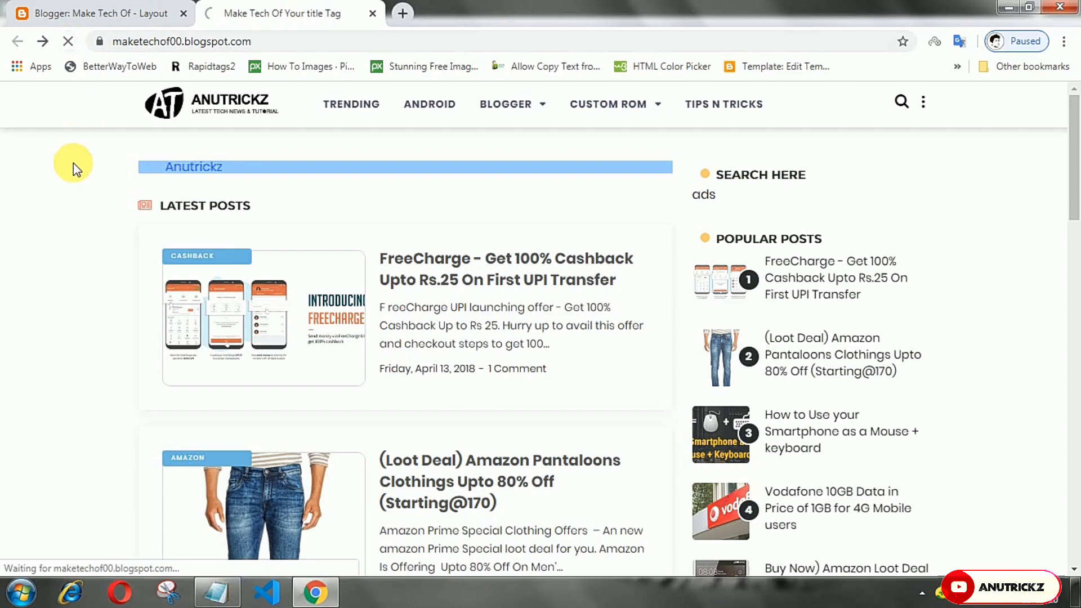